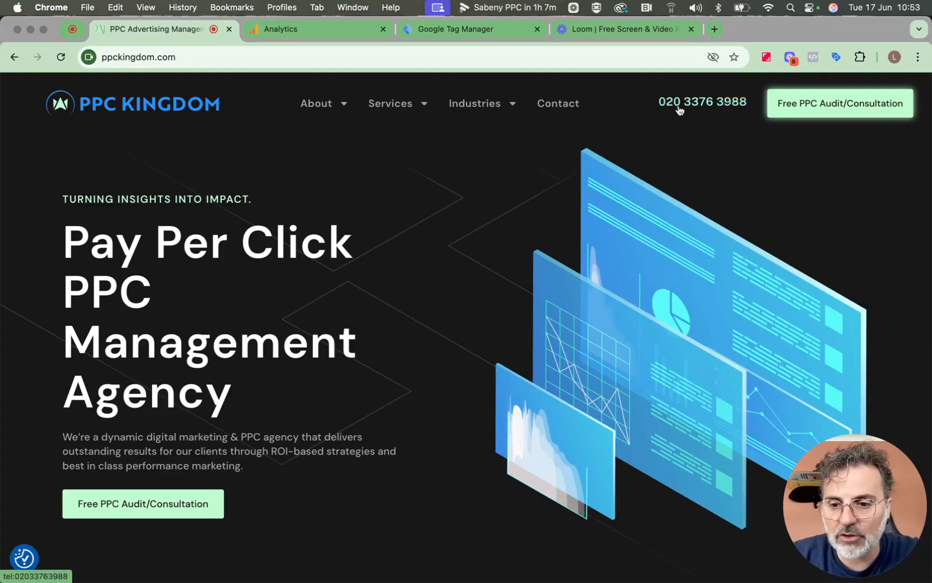
Open the ppckingdom.com container's Variables page and review the built-in Click, Form and Page variables
scroll(673, 267, "down", 10)
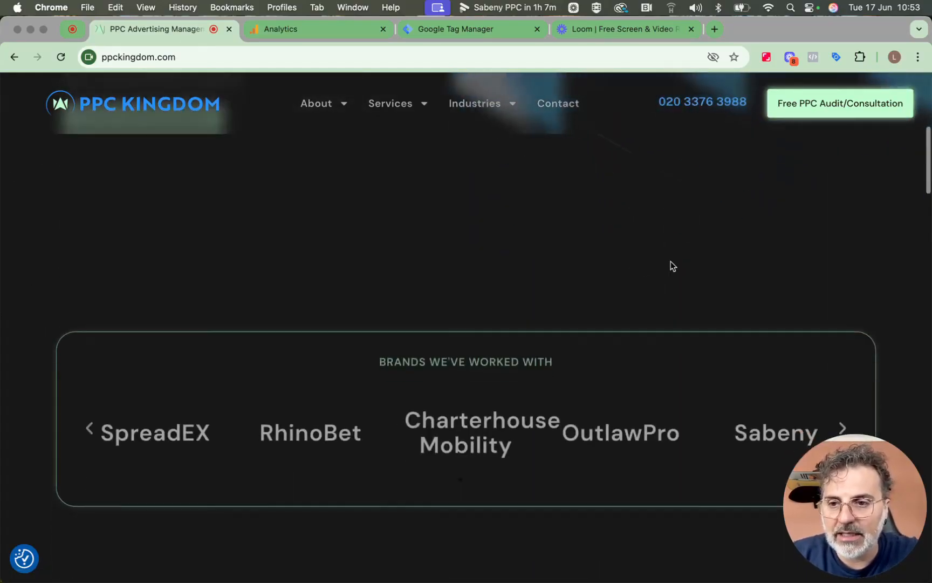
scroll(672, 265, "down", 15)
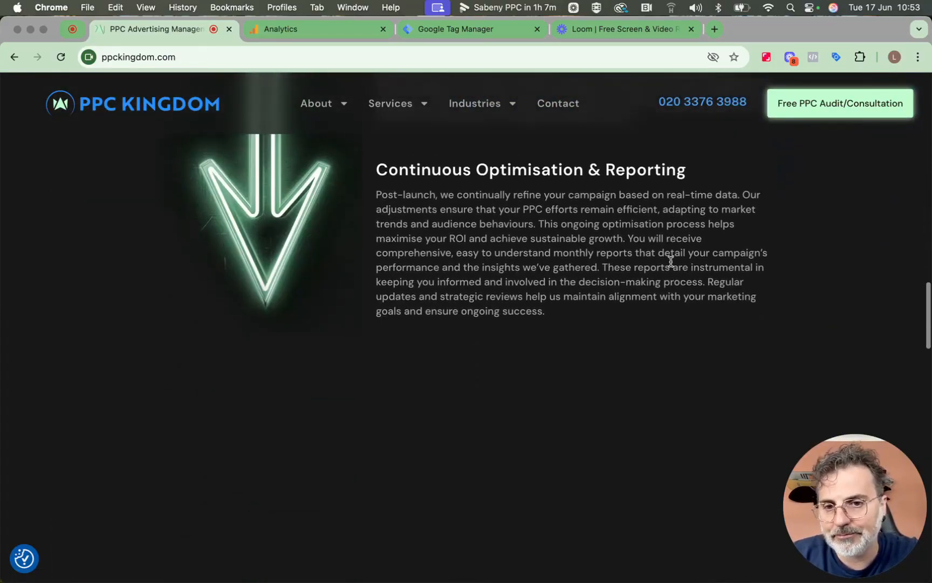
scroll(670, 265, "down", 15)
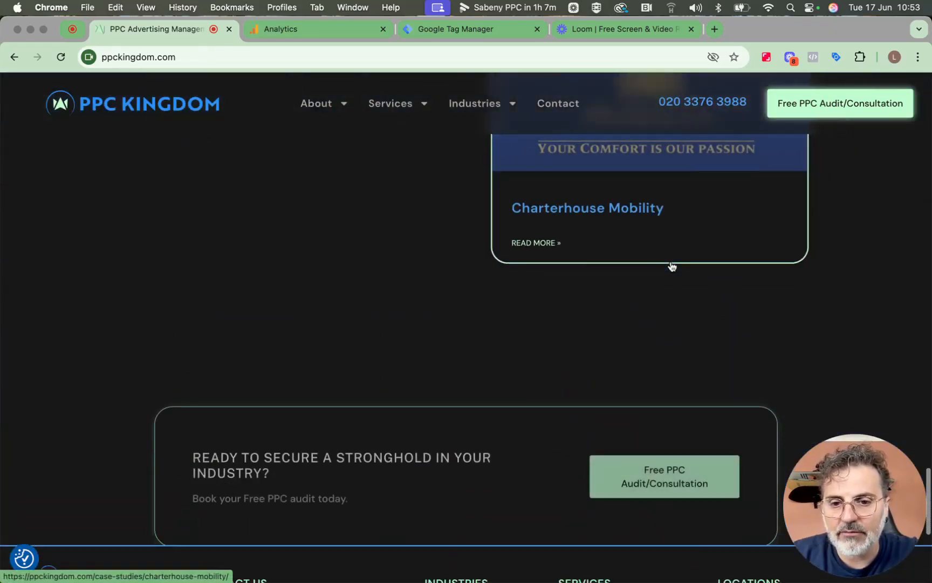
scroll(670, 264, "down", 5)
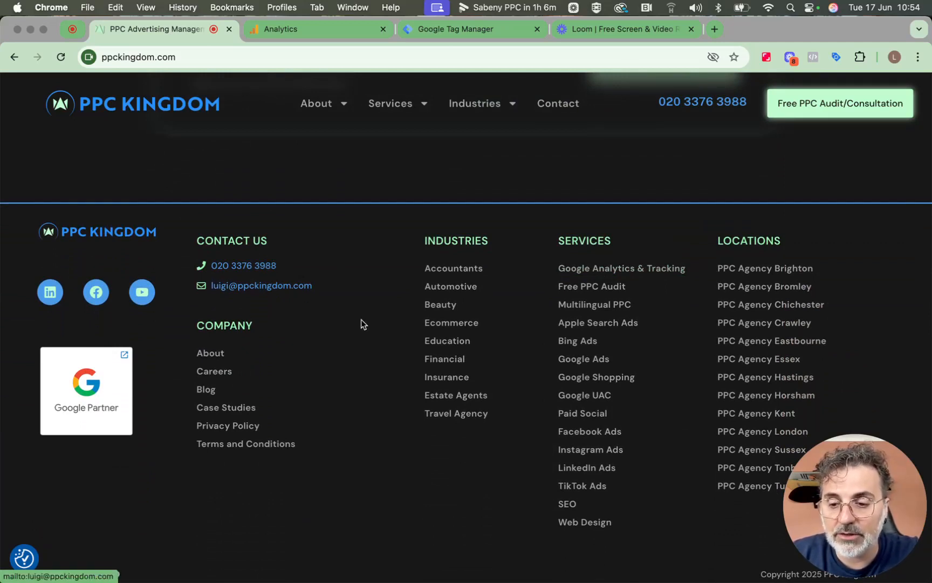
scroll(363, 323, "up", 20)
scroll(364, 320, "up", 15)
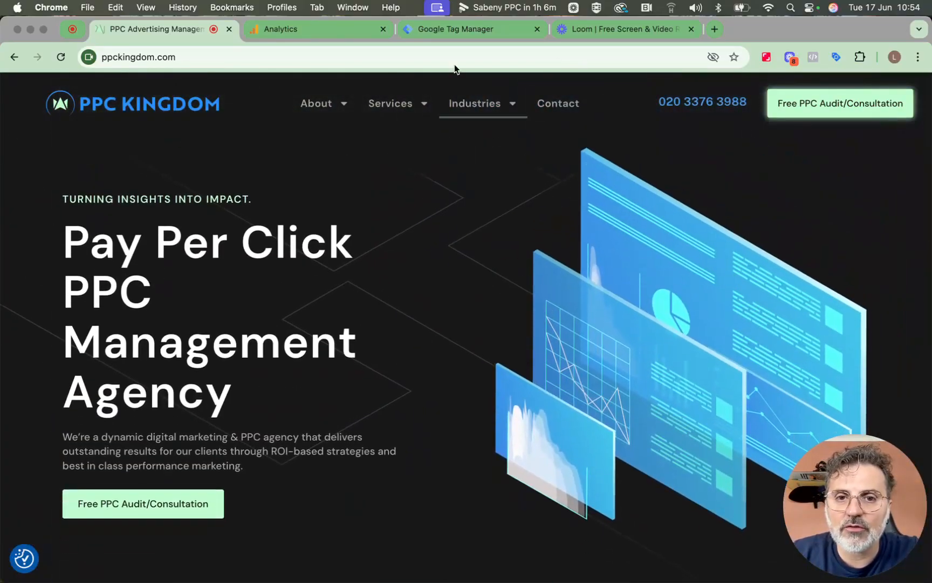
left_click(459, 37)
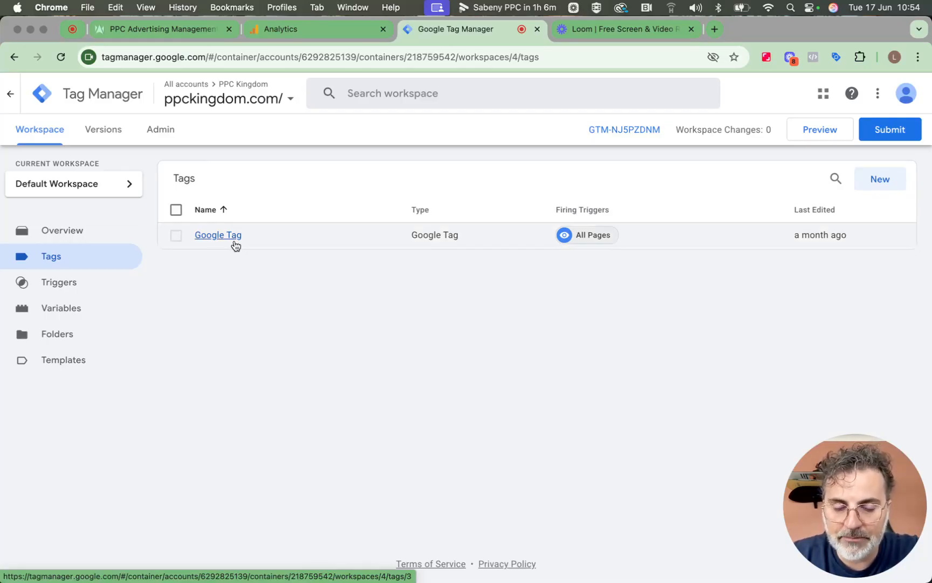
left_click(68, 308)
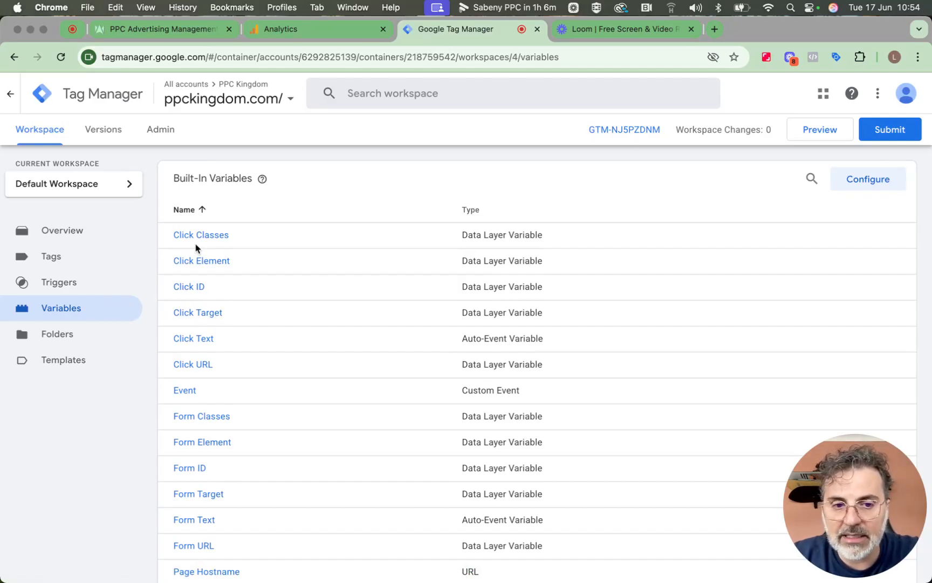
scroll(234, 372, "down", 3)
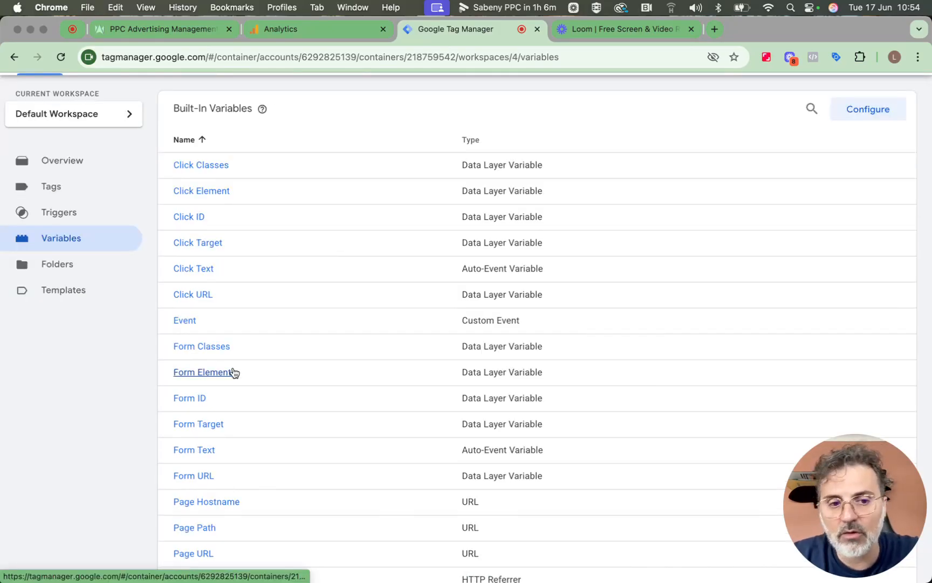
scroll(234, 372, "down", 2)
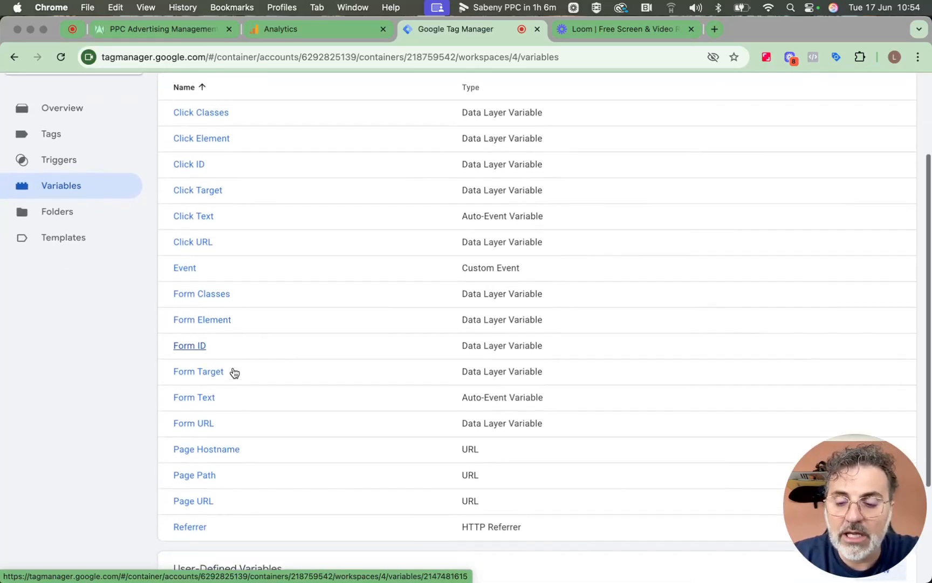
scroll(233, 371, "up", 5)
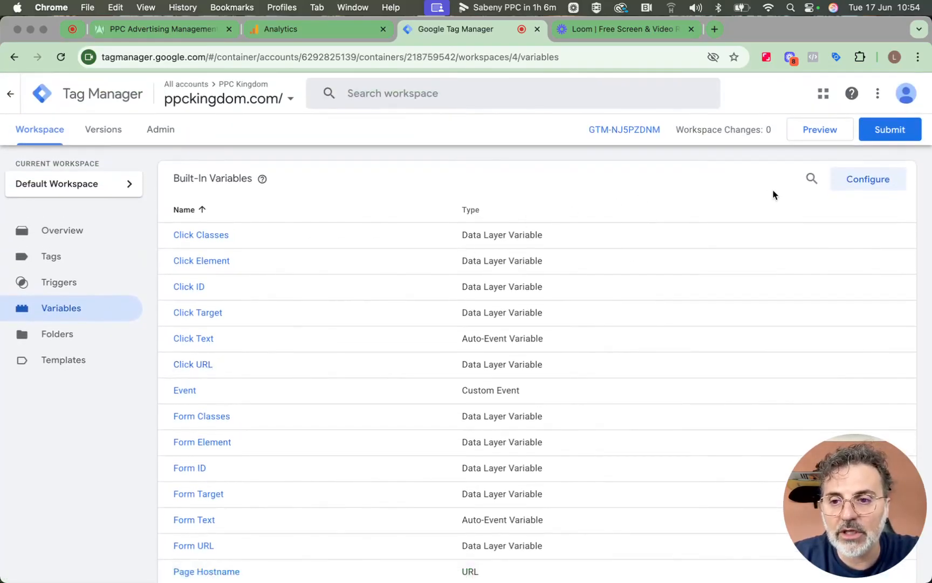
left_click(849, 185)
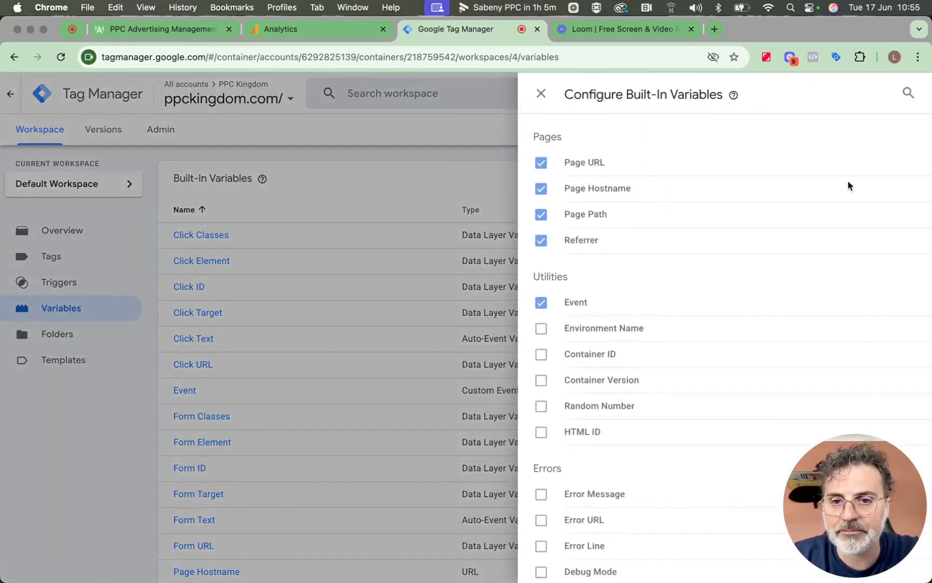
scroll(635, 266, "down", 6)
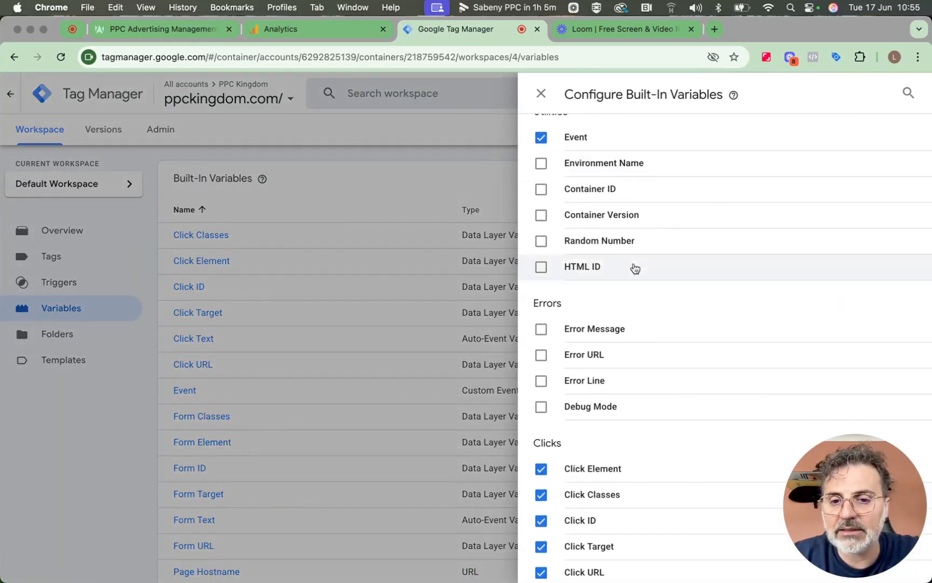
scroll(635, 268, "down", 3)
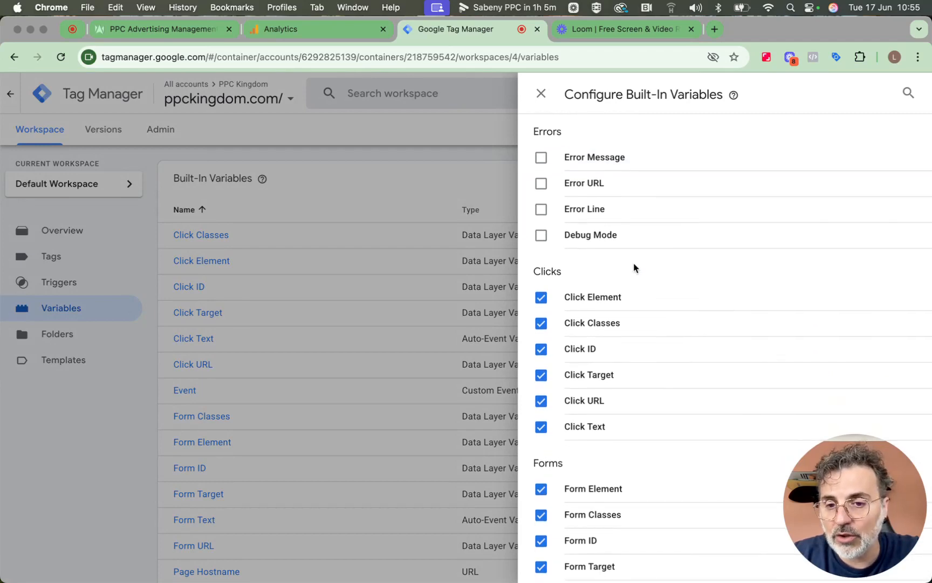
scroll(635, 268, "down", 1)
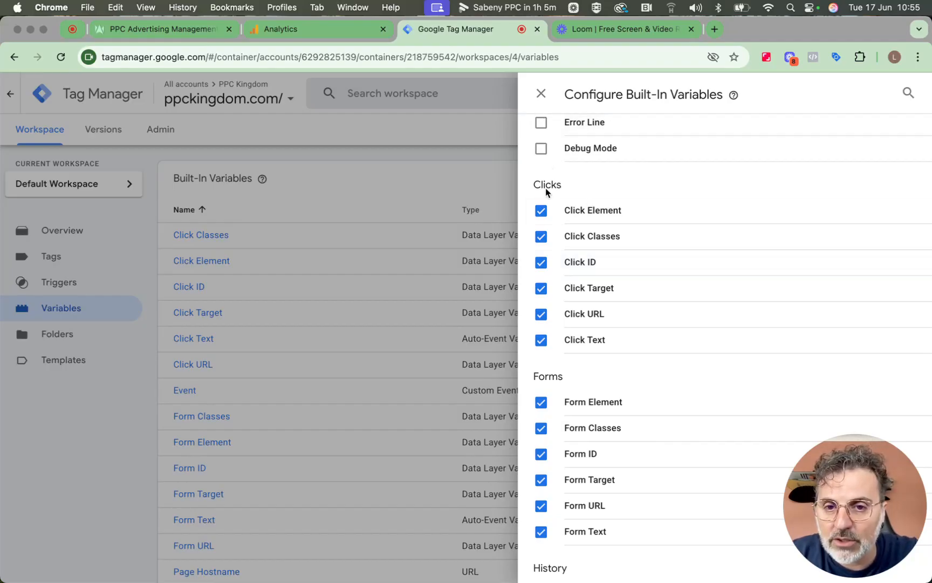
left_click(541, 96)
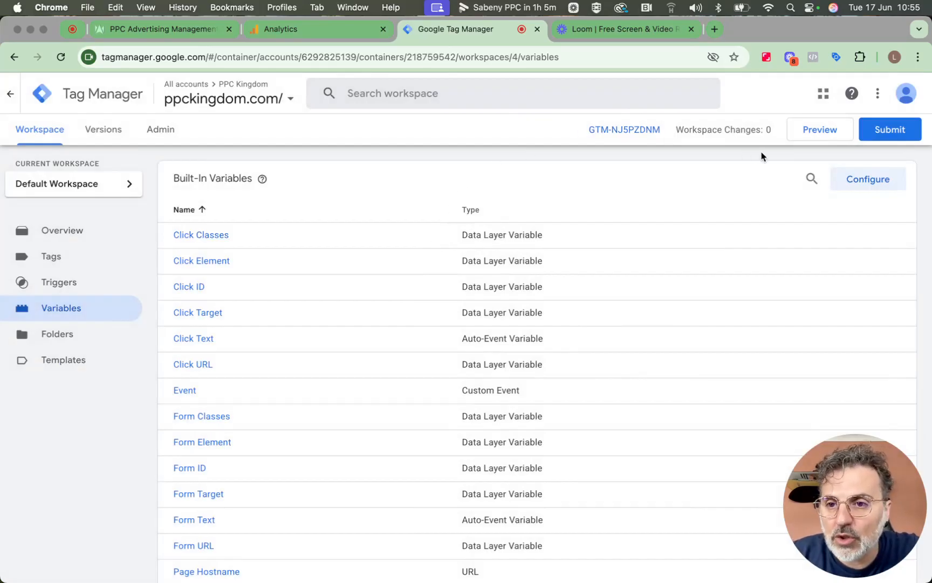
left_click(795, 136)
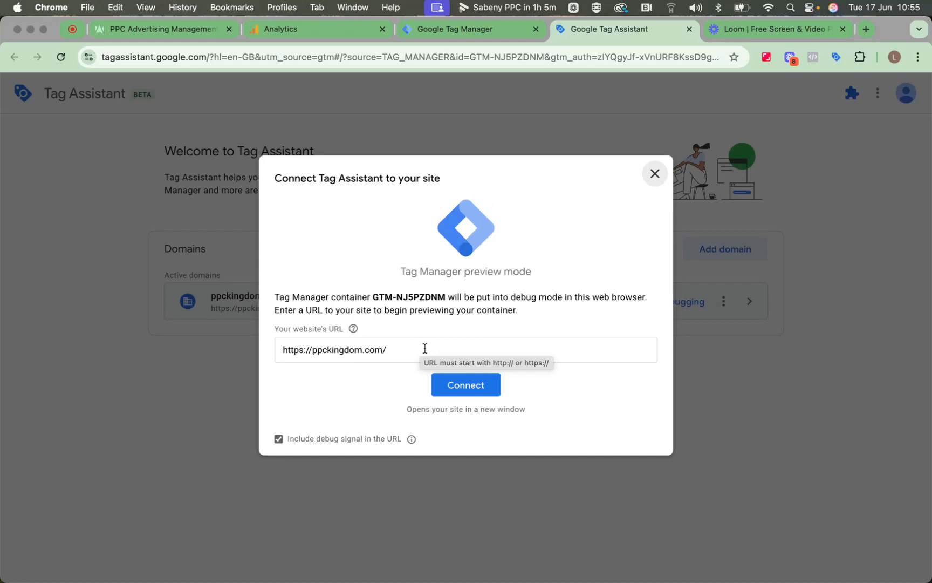
left_click(454, 380)
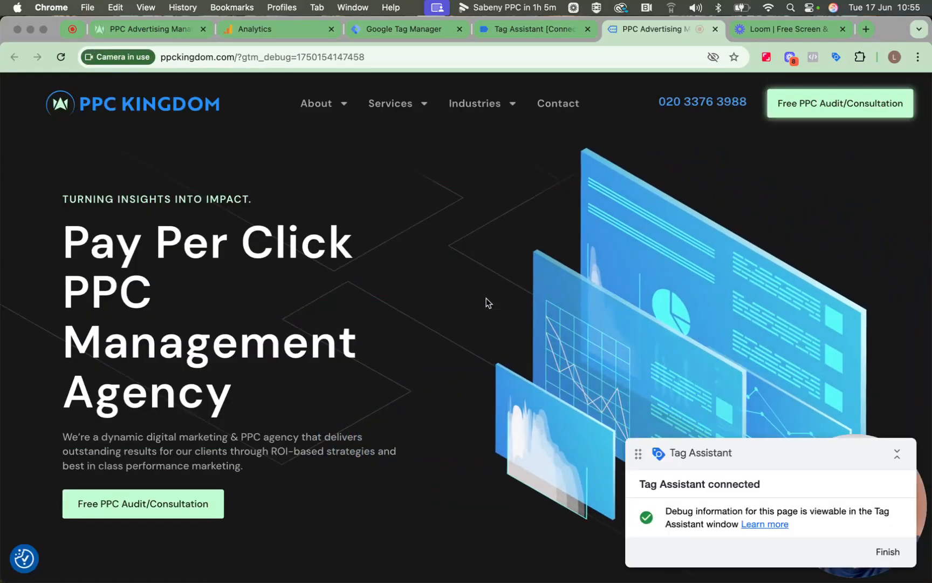
Collapse and move the debug badge aside, then confirm the connection in Tag Assistant
left_click(896, 454)
left_click_drag(828, 451, 664, 541)
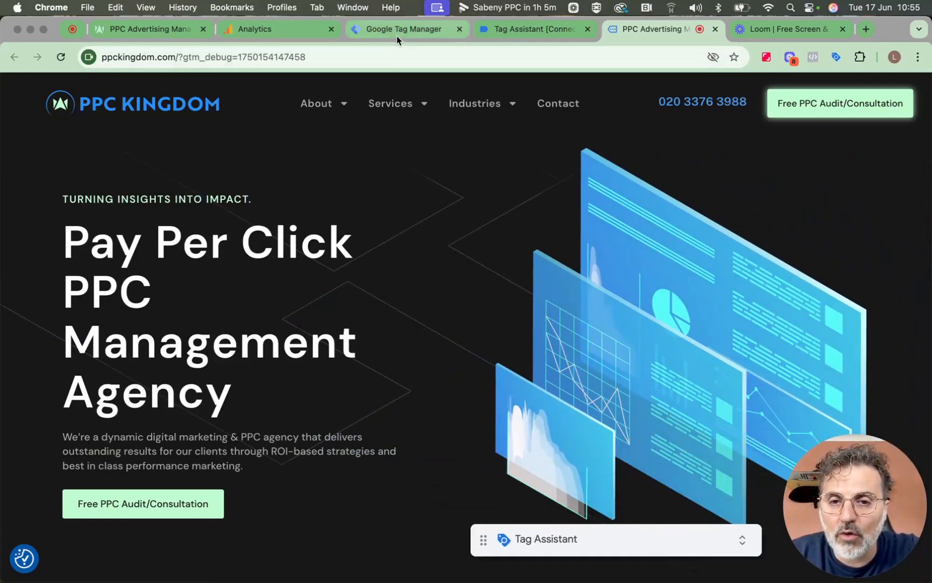
left_click(510, 29)
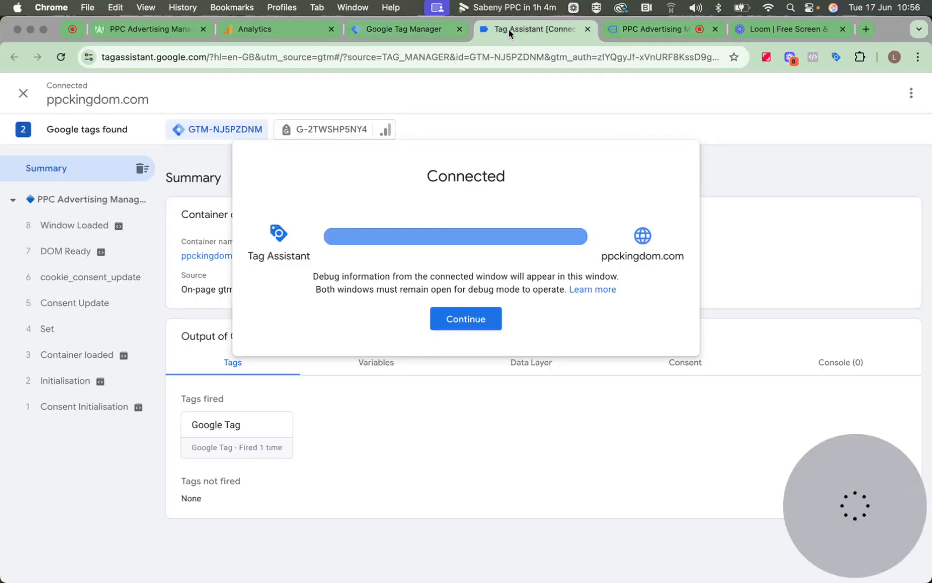
left_click(470, 322)
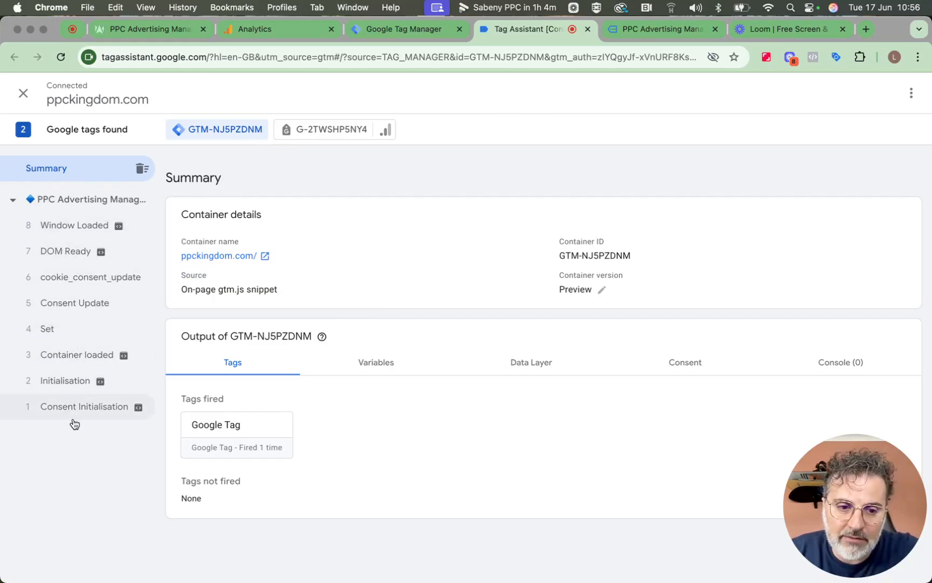
Review the Variables and Tags summary showing the Google Tag fired once, then return to the site
left_click(351, 362)
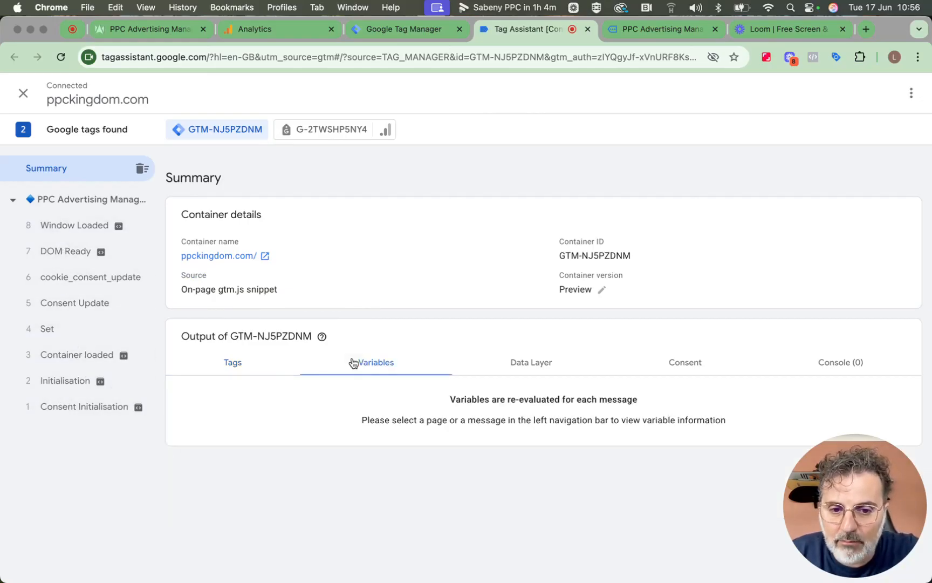
left_click(253, 367)
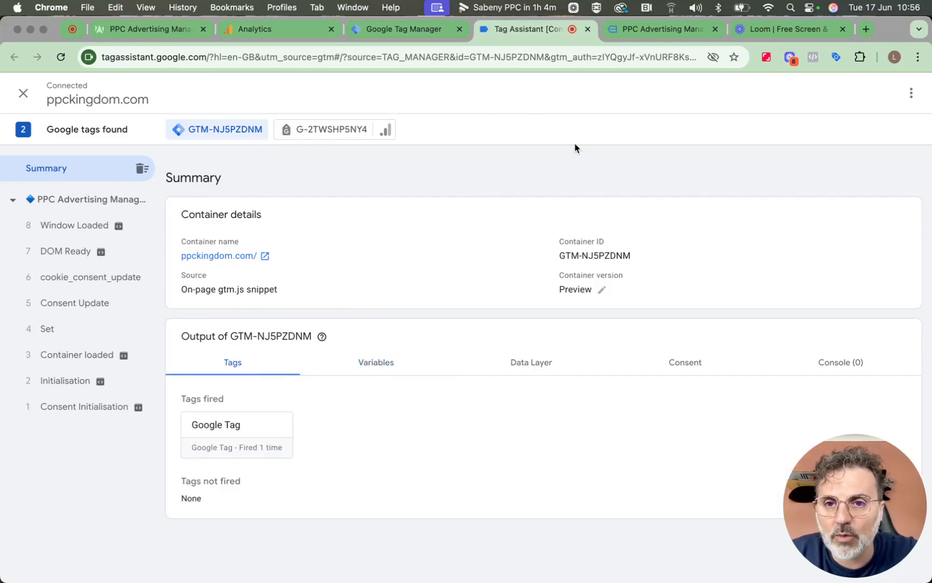
left_click(648, 39)
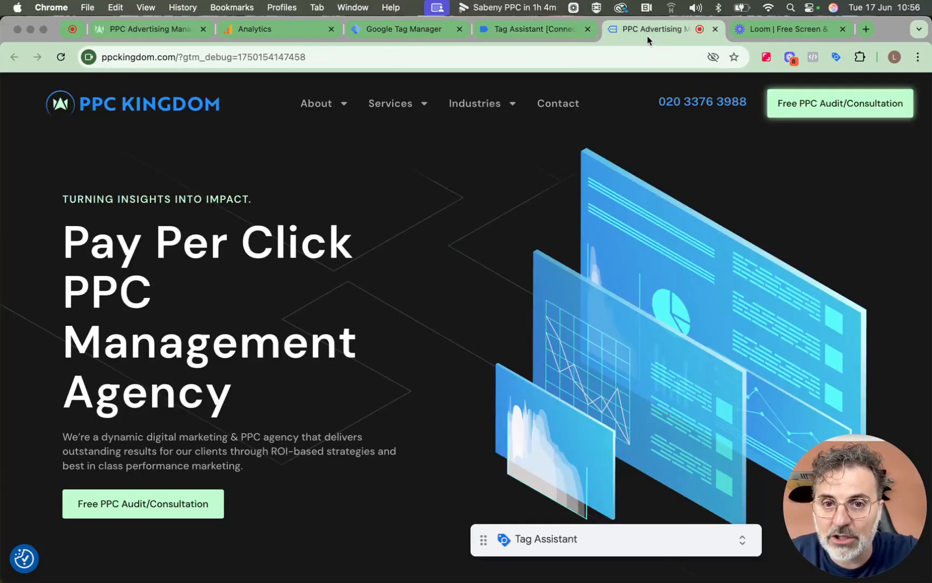
Test-click the header phone link, cancel the FaceTime prompt, and find the recorded Link Click event
left_click(691, 101)
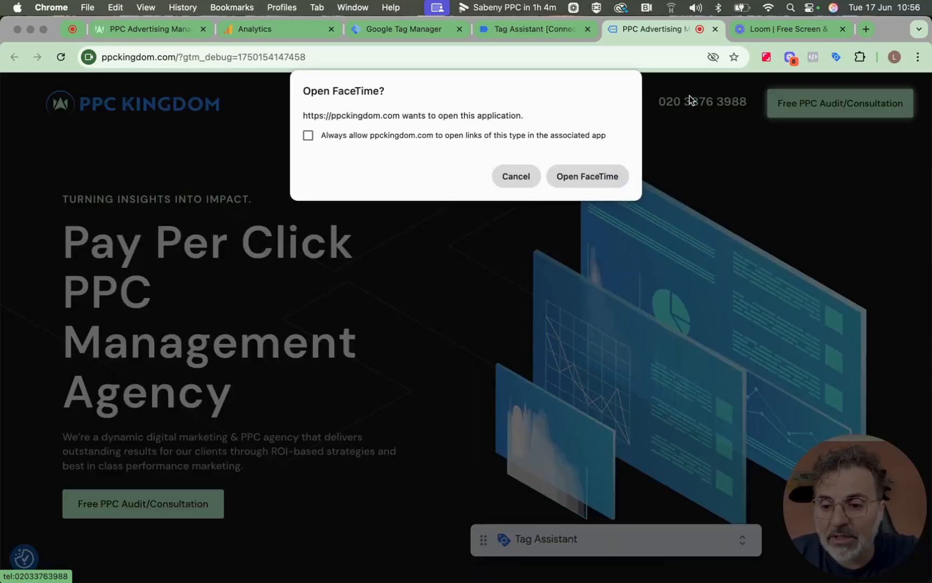
left_click(552, 32)
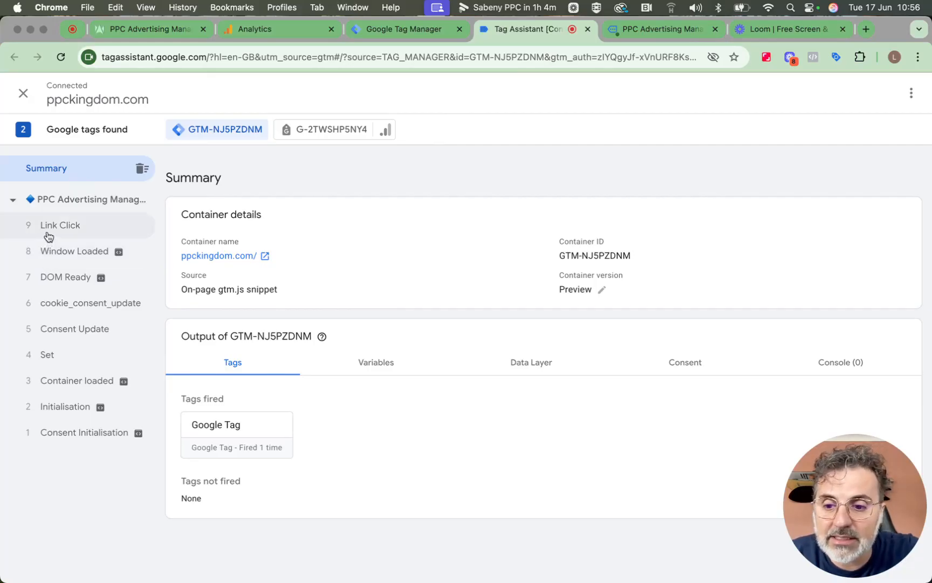
left_click(655, 31)
left_click(516, 176)
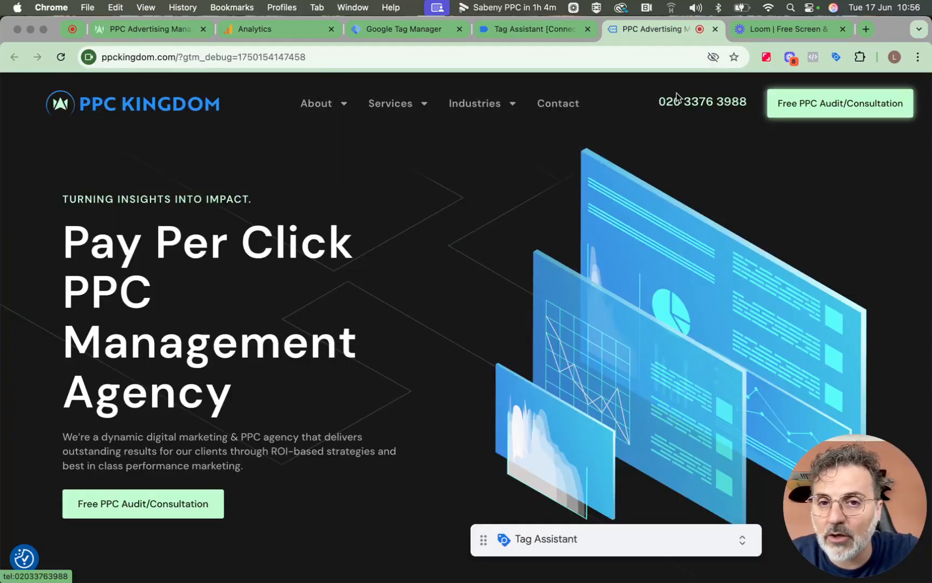
left_click(549, 33)
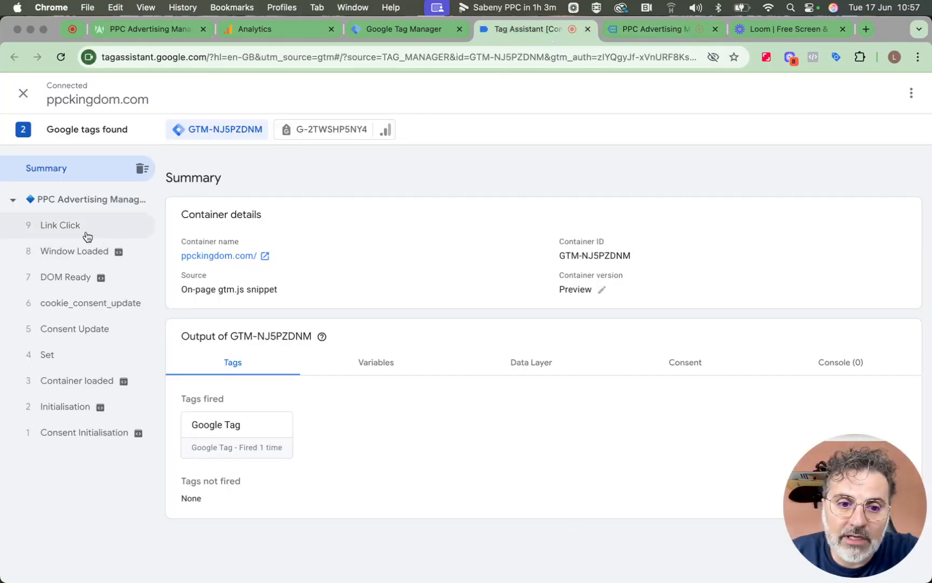
left_click(87, 236)
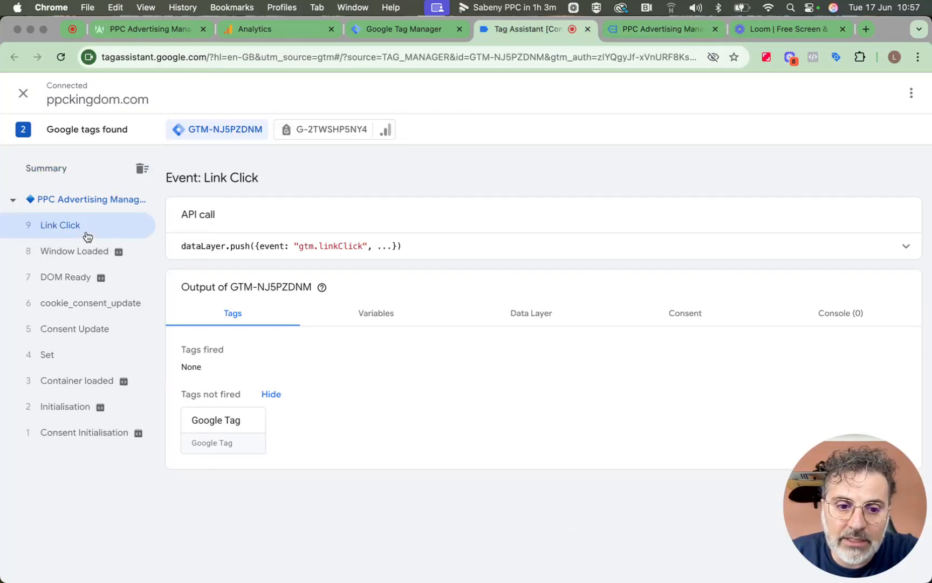
left_click(372, 322)
scroll(492, 417, "down", 5)
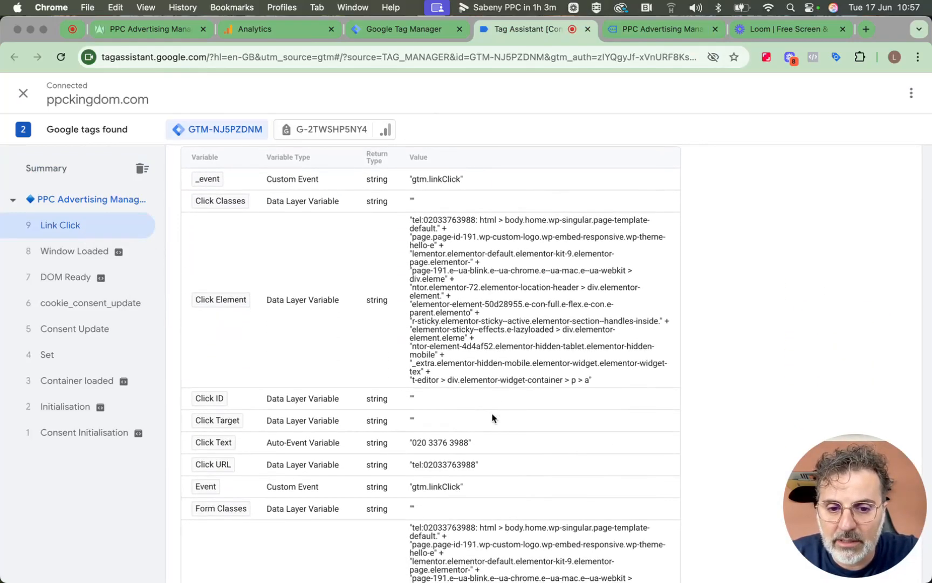
scroll(492, 417, "down", 3)
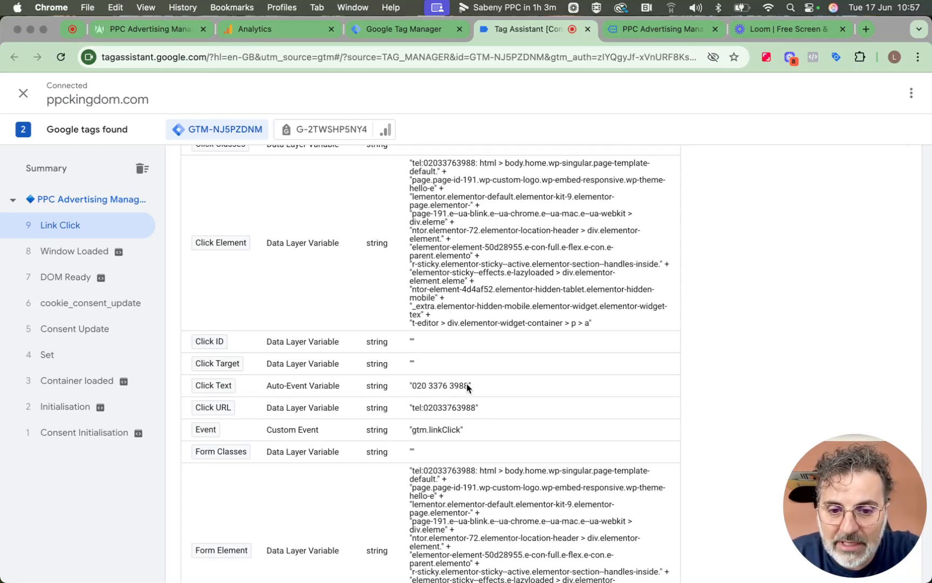
left_click_drag(463, 386, 419, 388)
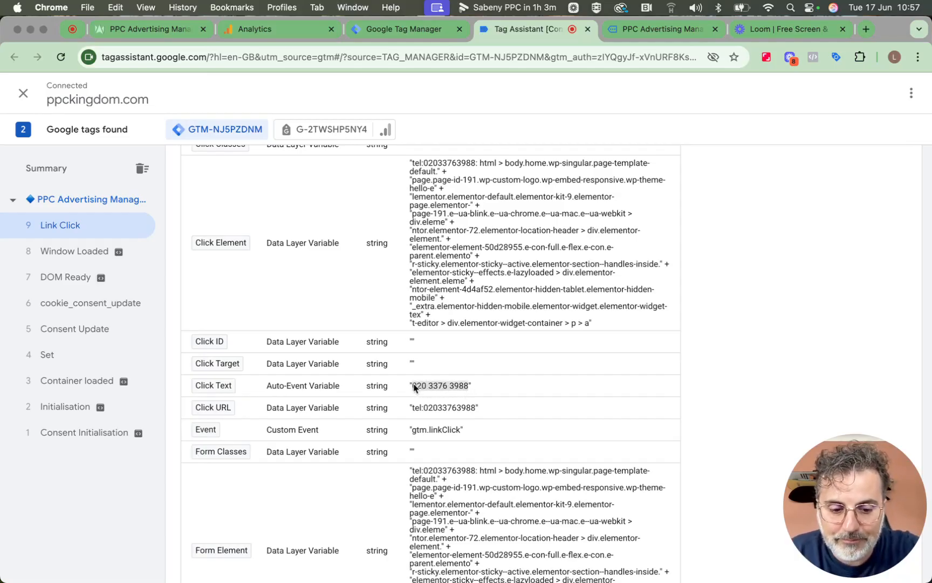
left_click_drag(415, 387, 412, 387)
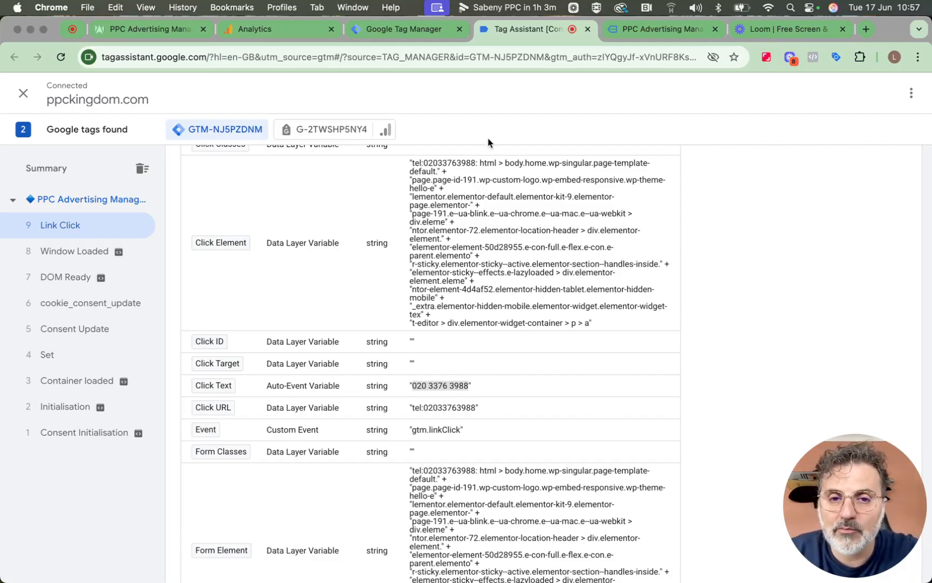
left_click(413, 36)
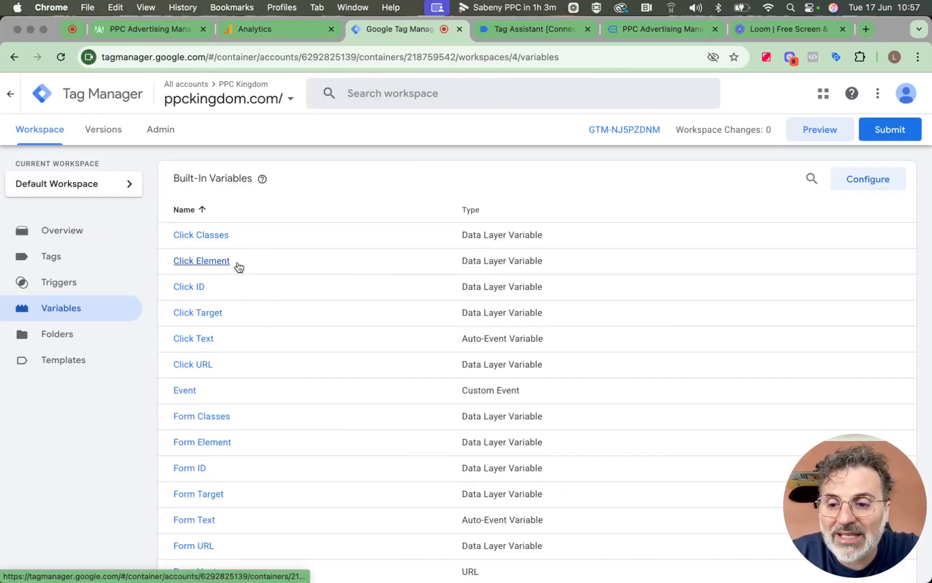
left_click(80, 290)
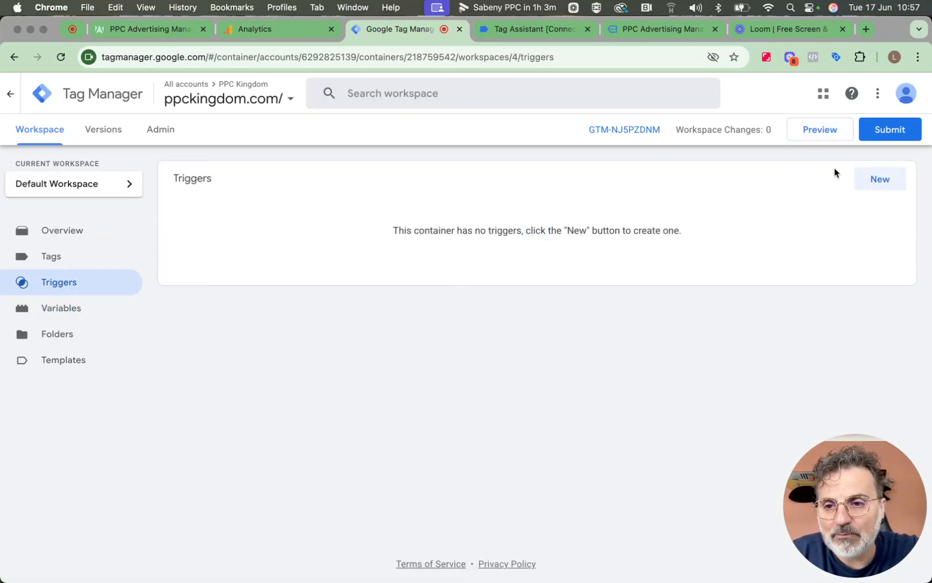
left_click(866, 180)
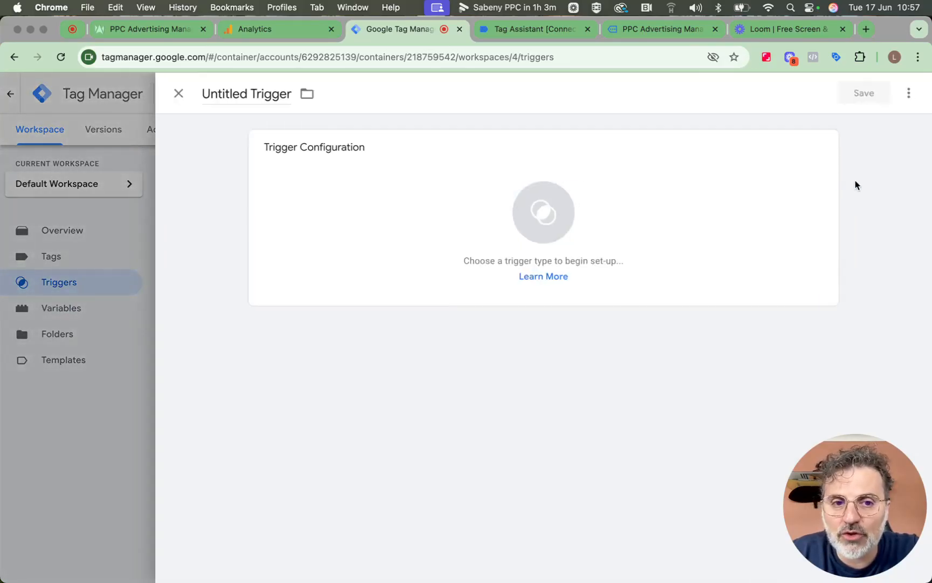
left_click(542, 212)
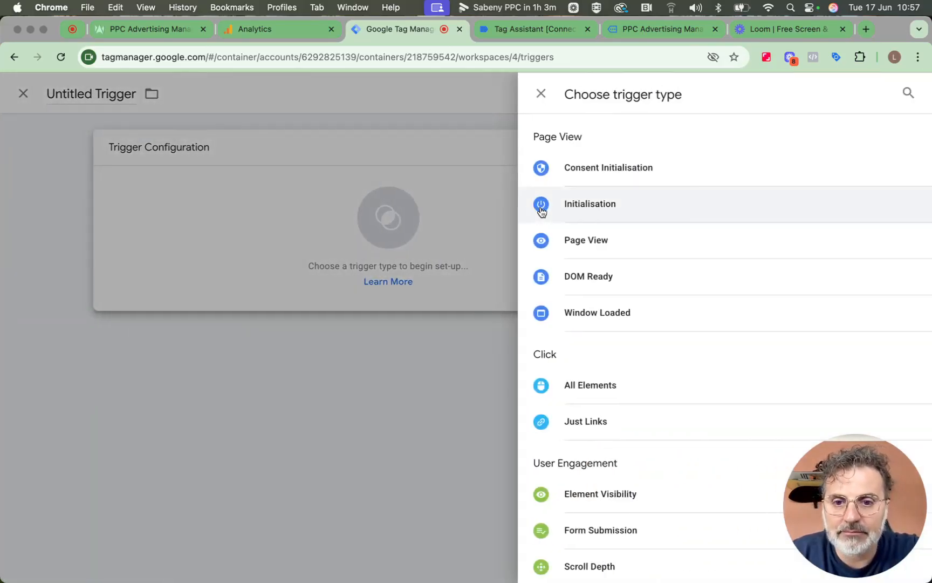
scroll(648, 296, "down", 2)
left_click(646, 362)
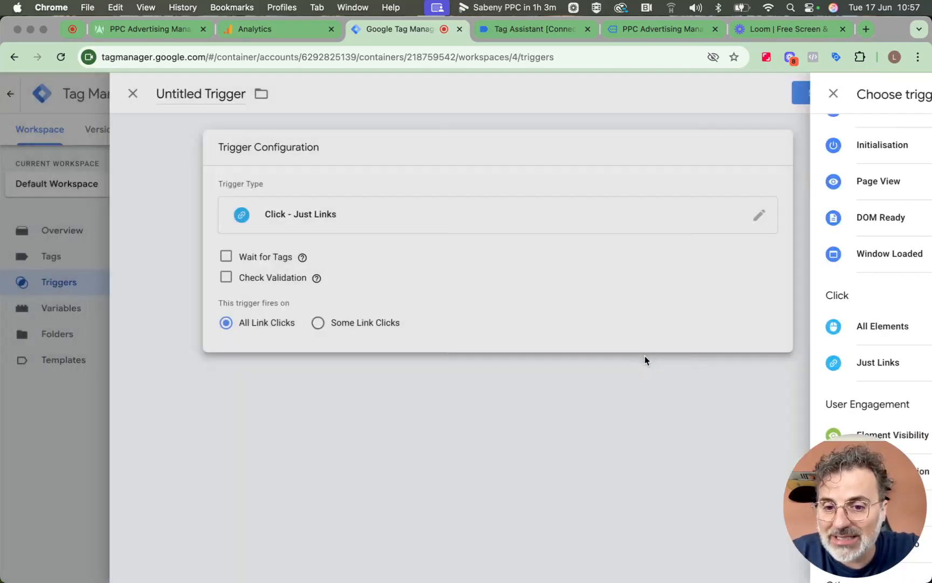
left_click(363, 324)
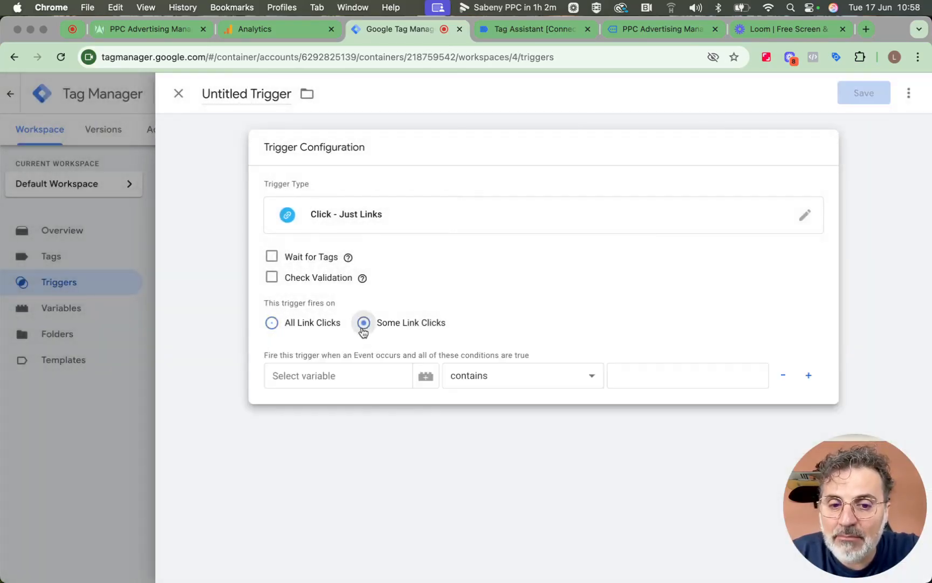
left_click(363, 370)
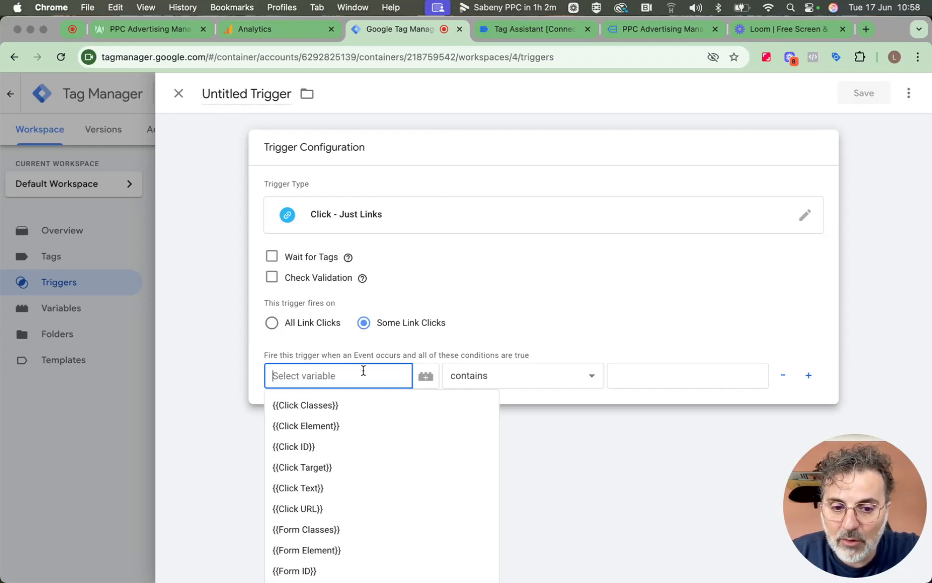
left_click(365, 487)
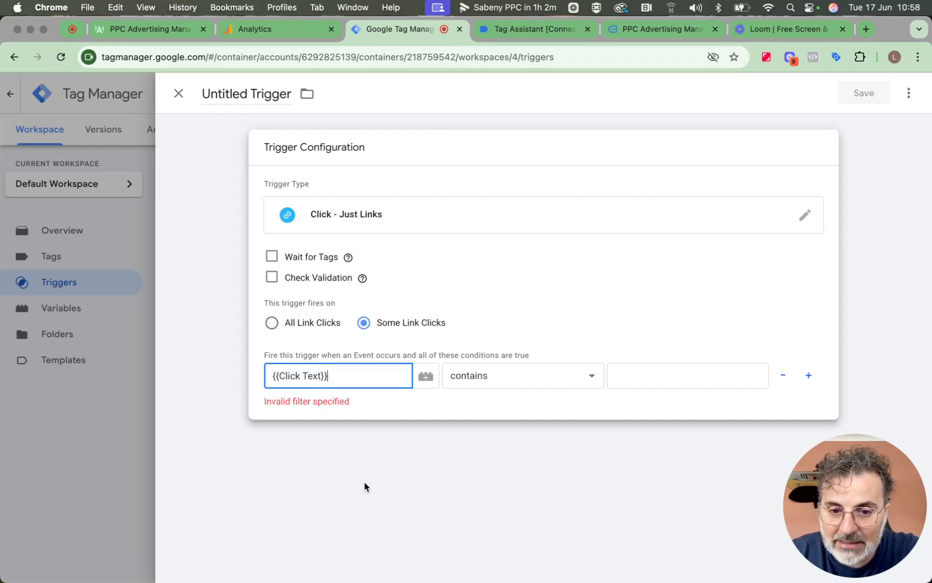
left_click(647, 369)
key("super+v")
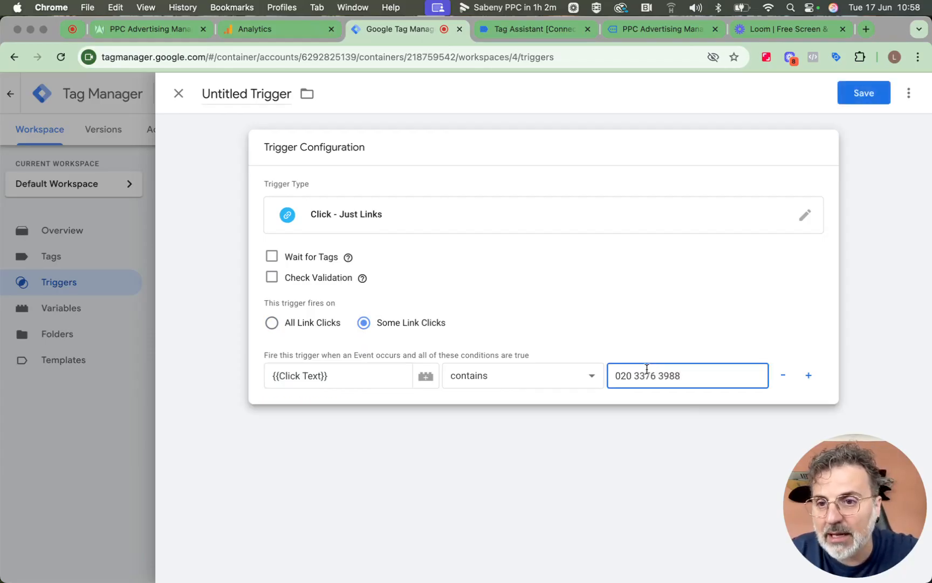
Name the trigger 'Phone Number Trigger' and save it
left_click(251, 96)
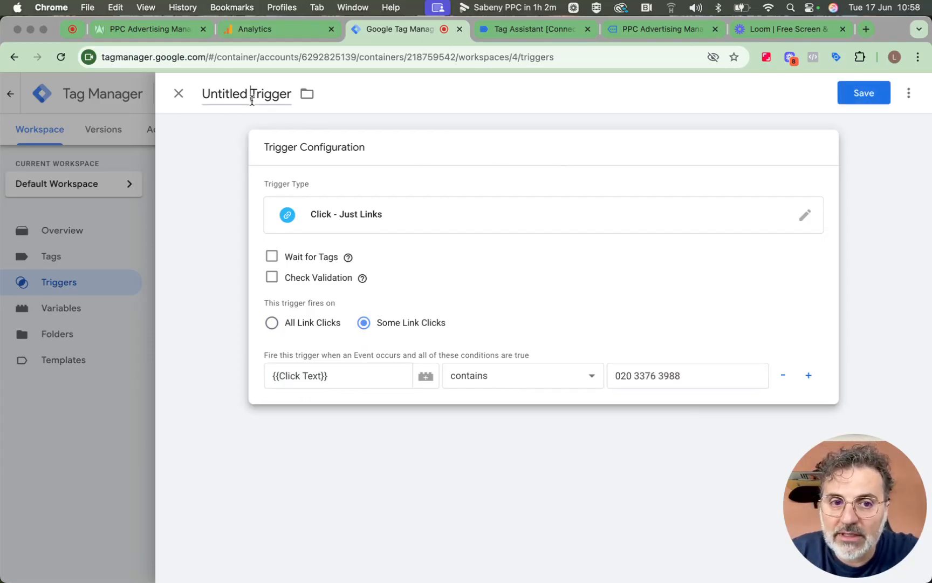
type("Ph")
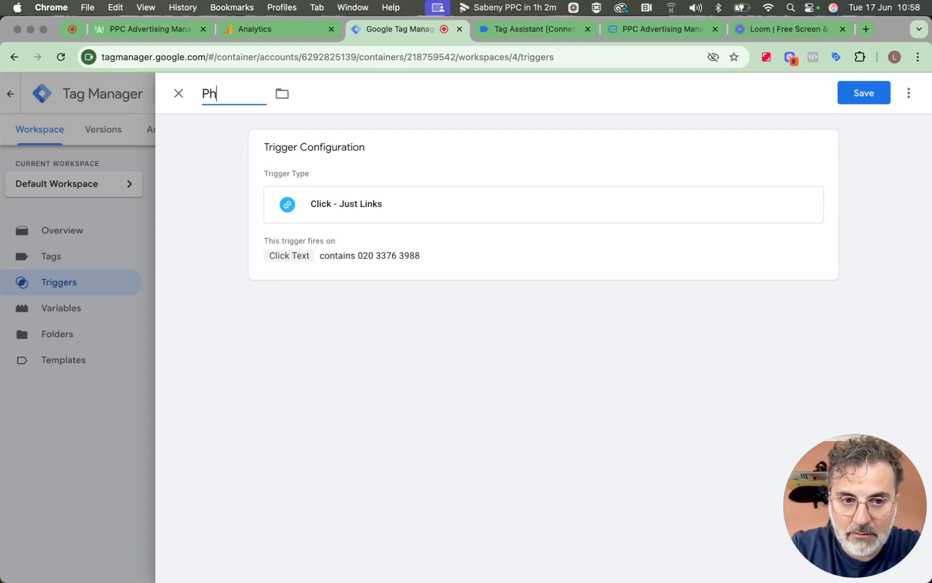
type("one NUmber")
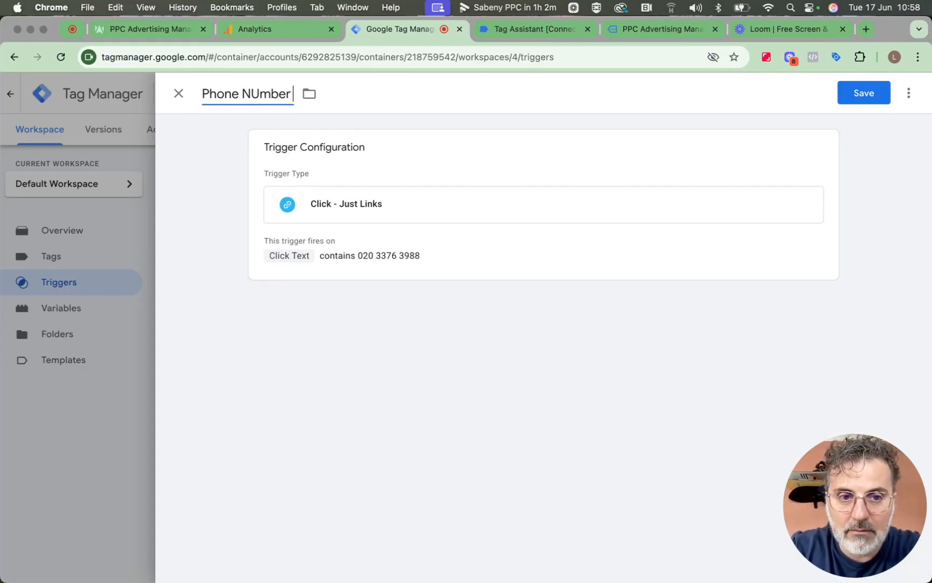
type(" Trigger")
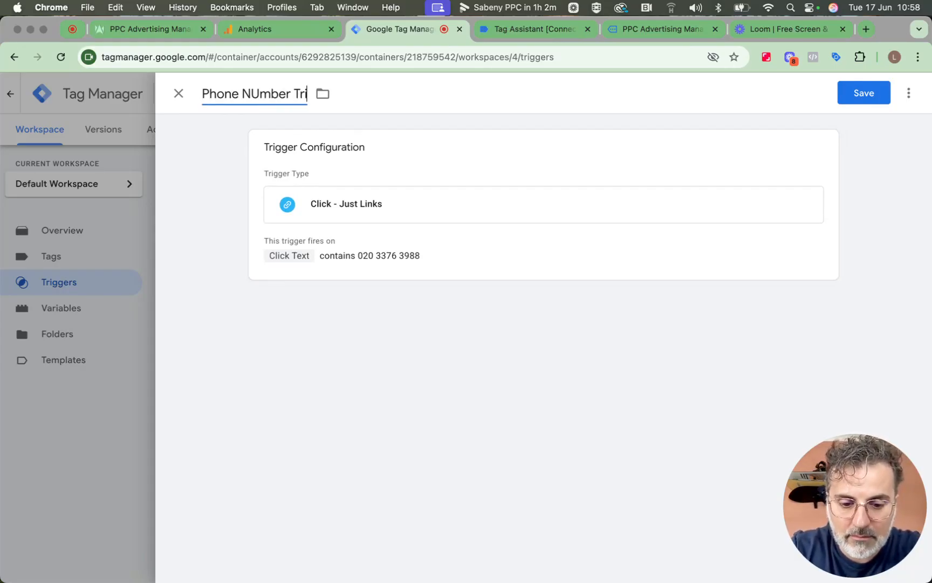
key("Left")
key("Left")
key("Left")
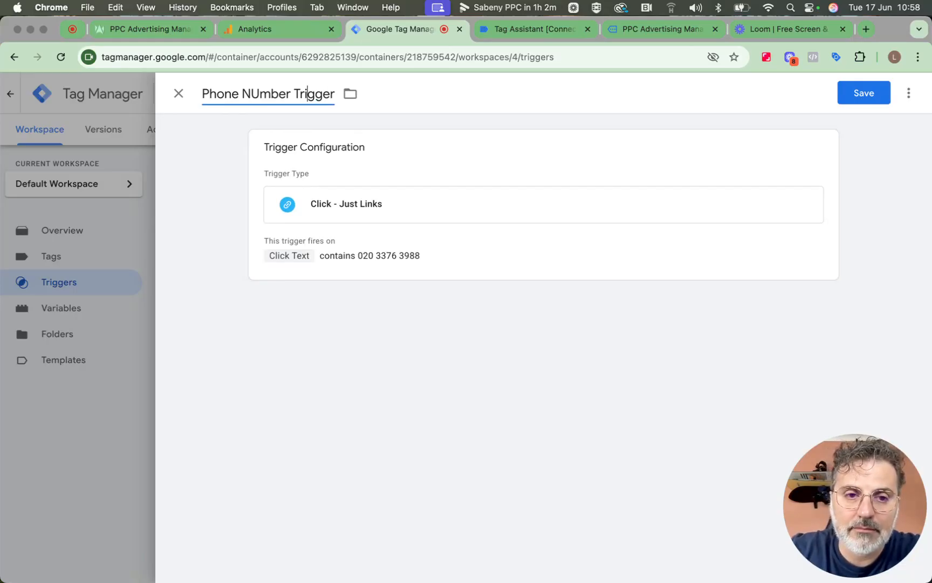
key("BackSpace")
type("u")
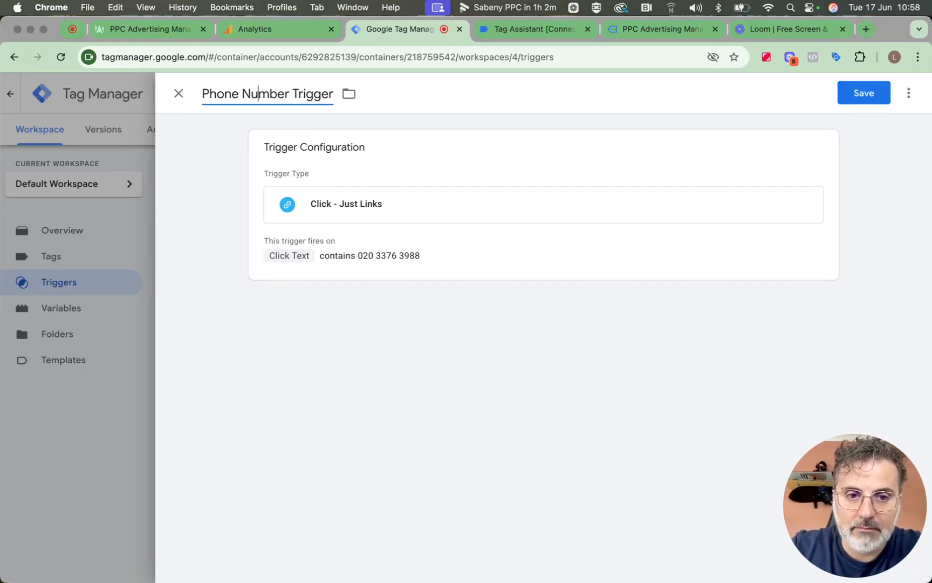
left_click(849, 97)
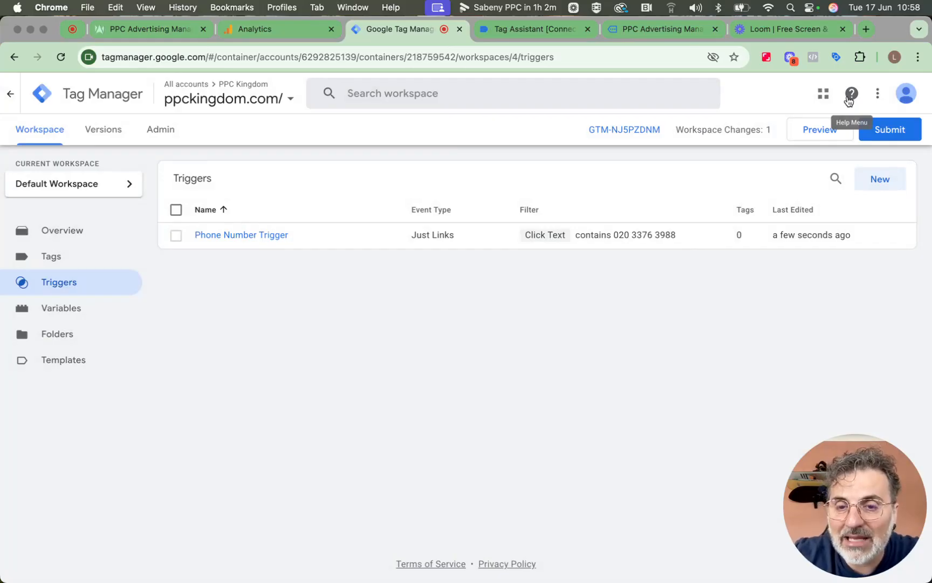
Scroll to the preview site's footer, test-click the email link, and check Tag Assistant's new events
left_click(664, 37)
scroll(561, 350, "down", 6)
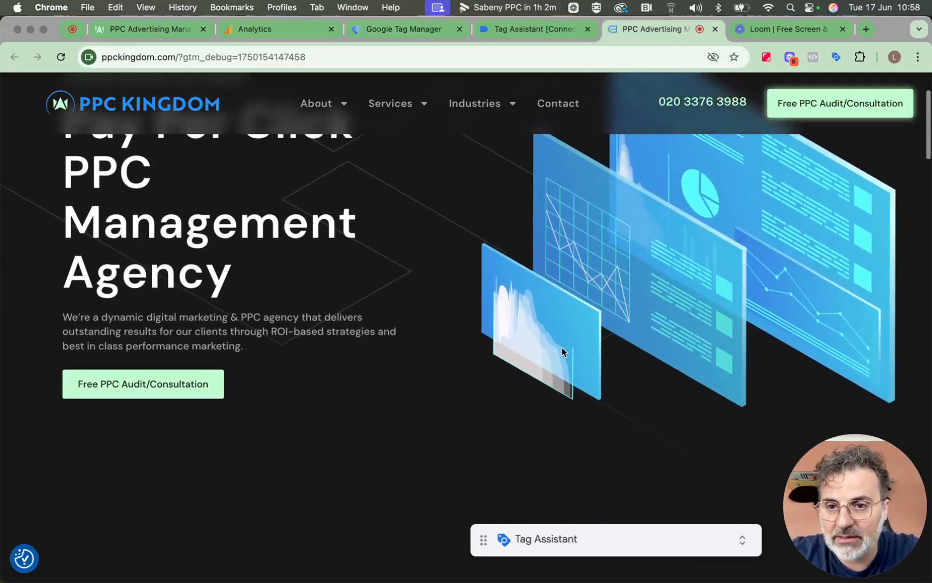
scroll(562, 349, "down", 15)
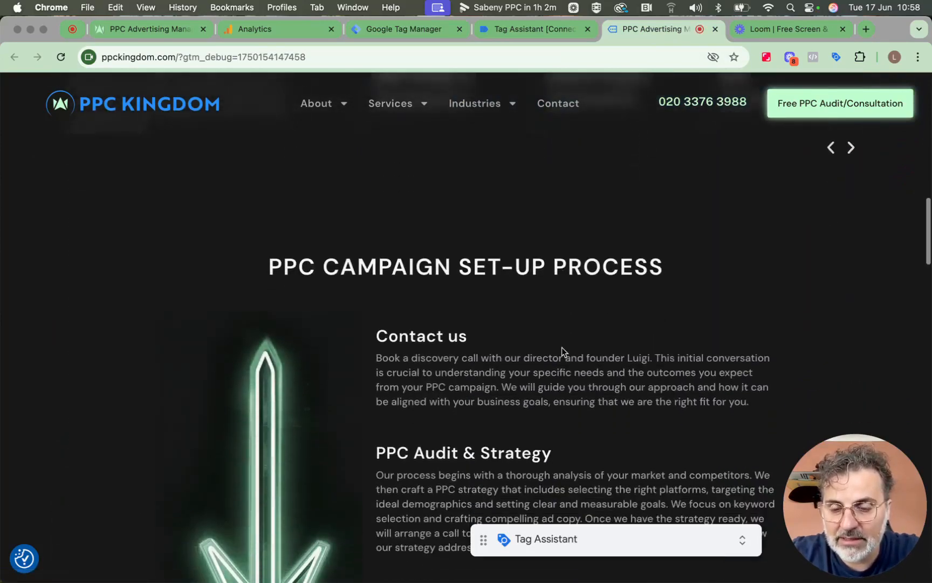
scroll(562, 348, "down", 20)
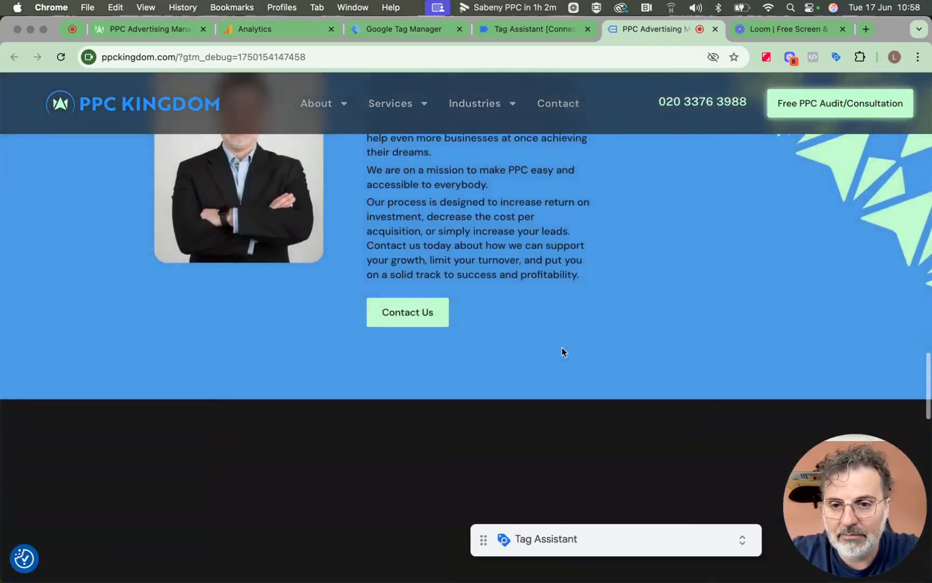
scroll(562, 351, "down", 15)
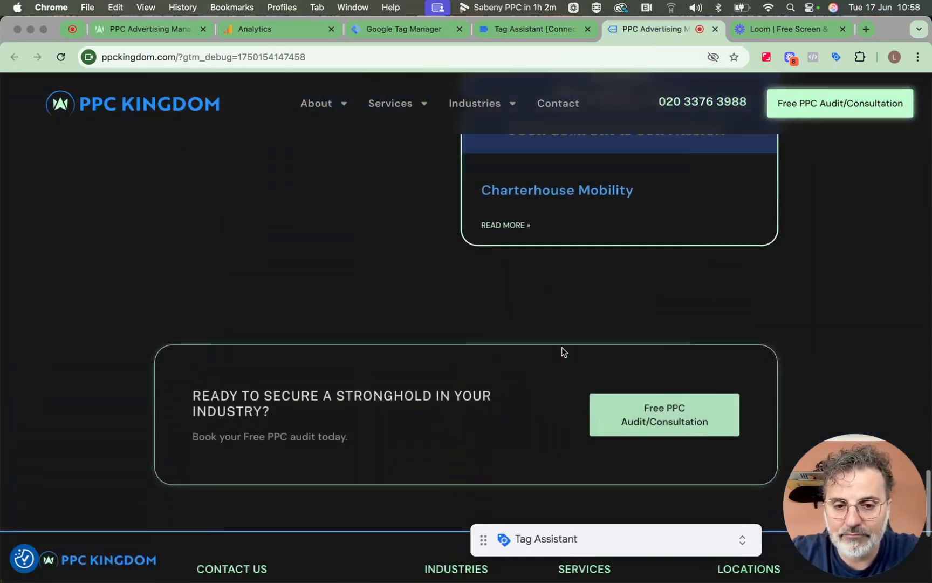
scroll(562, 347, "down", 6)
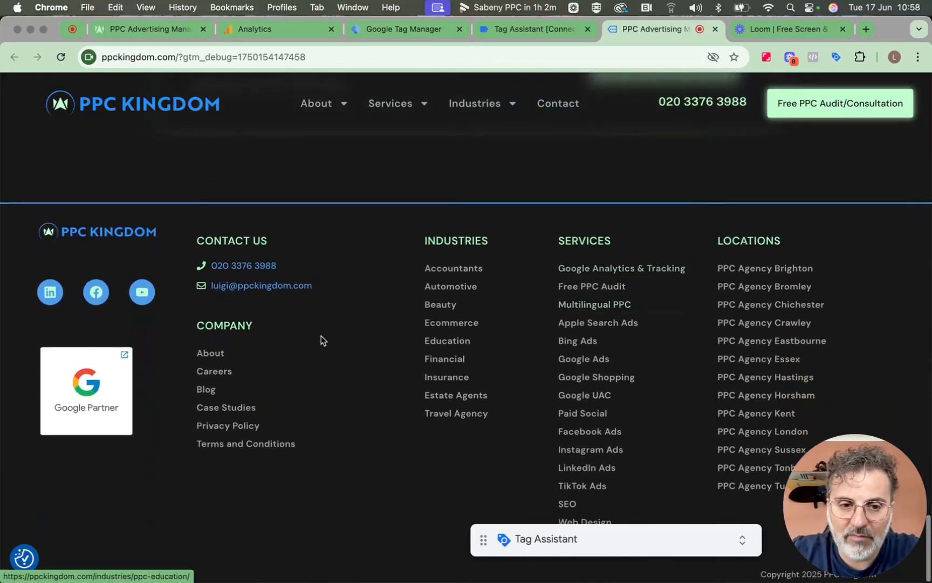
left_click(287, 291)
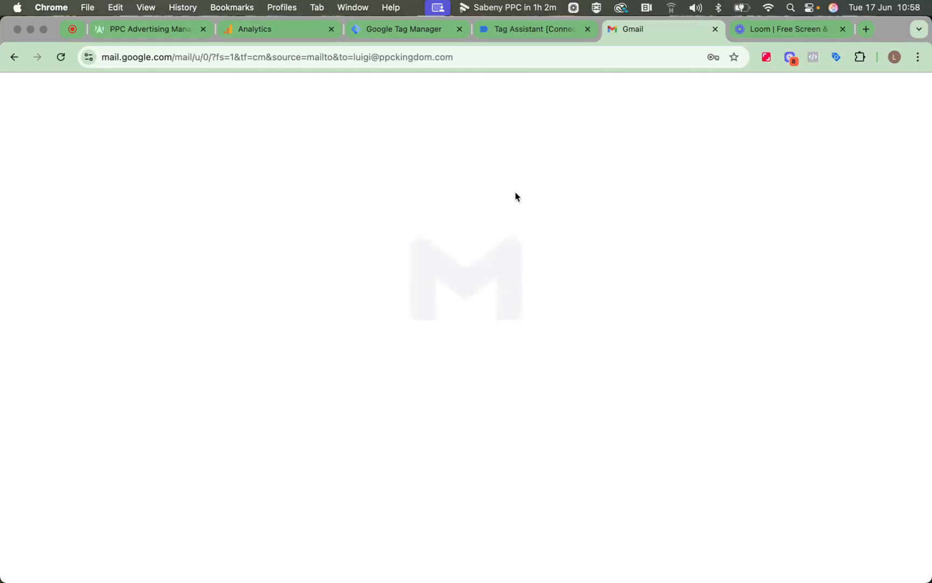
left_click(535, 38)
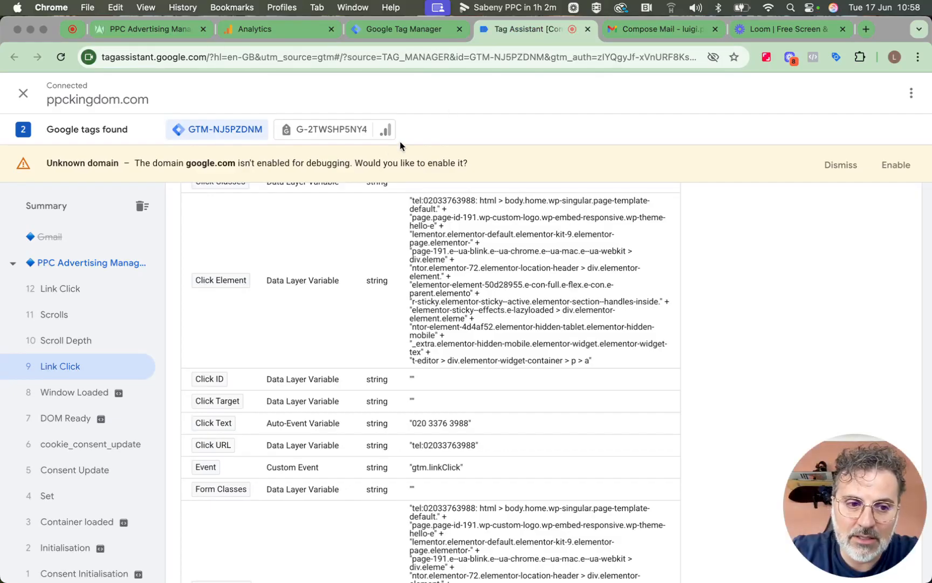
Inspect event 12 Link Click and select the email link's Click Text value
left_click(79, 298)
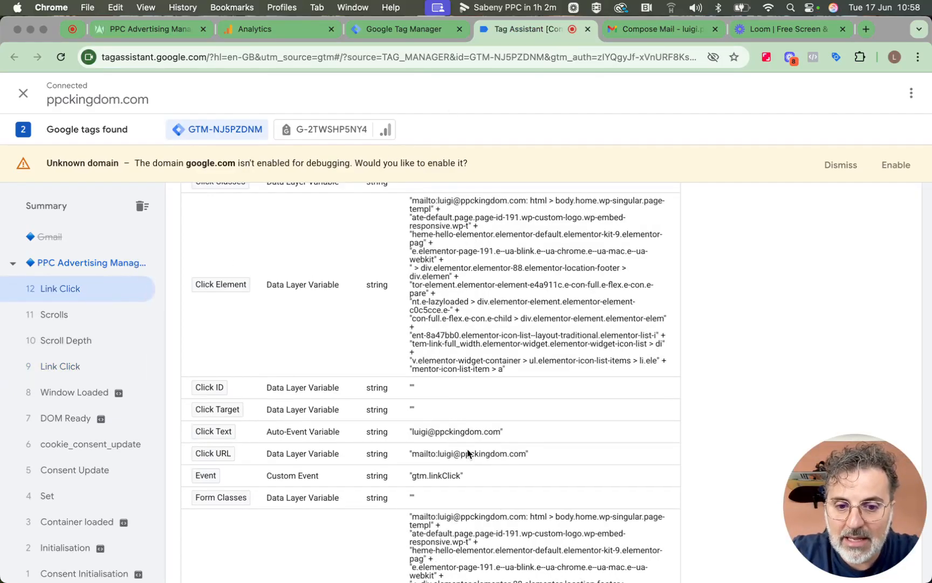
scroll(470, 452, "down", 2)
scroll(470, 452, "down", 2)
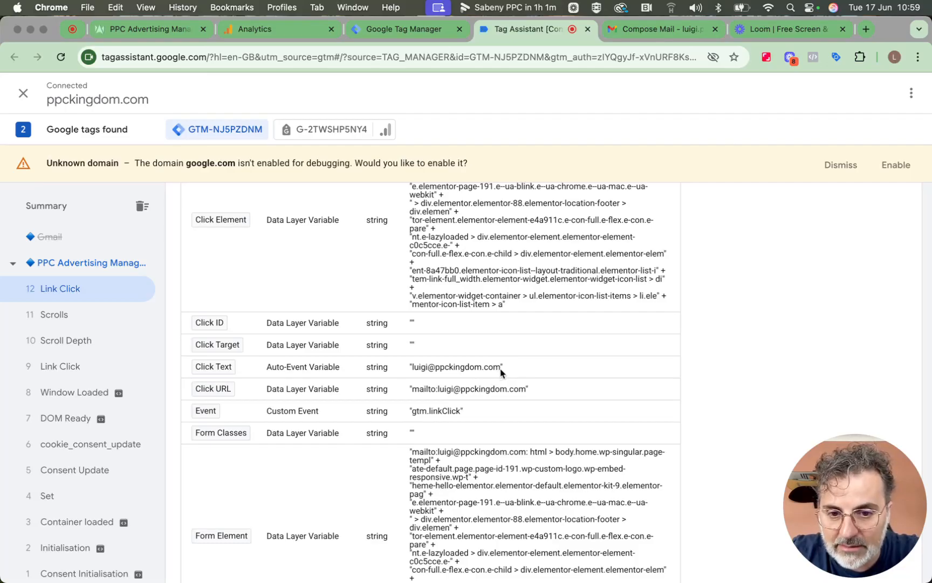
left_click_drag(501, 371, 415, 368)
key("super+c")
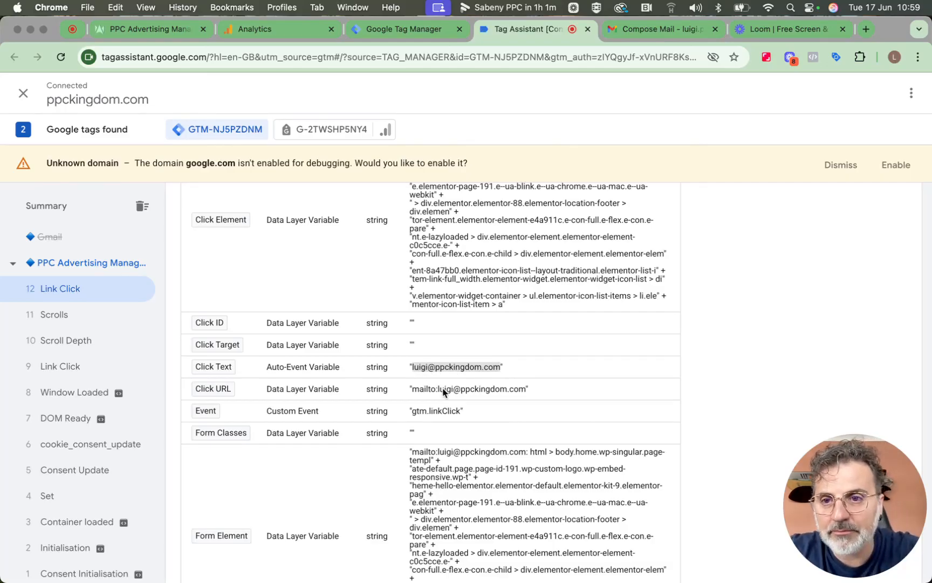
left_click(491, 31)
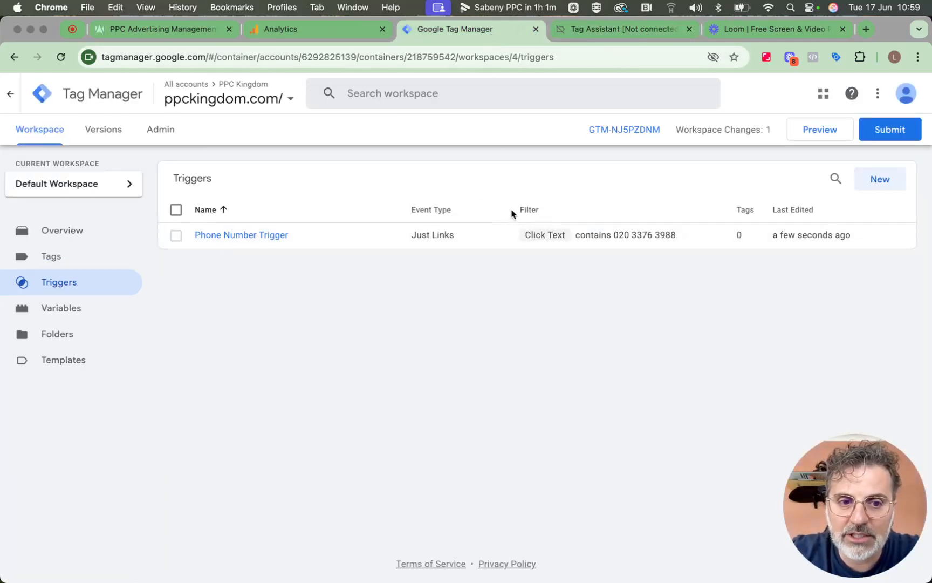
Set up a new Just Links trigger on Some Link Clicks where Click Text contains the contact e-mail address
left_click(871, 186)
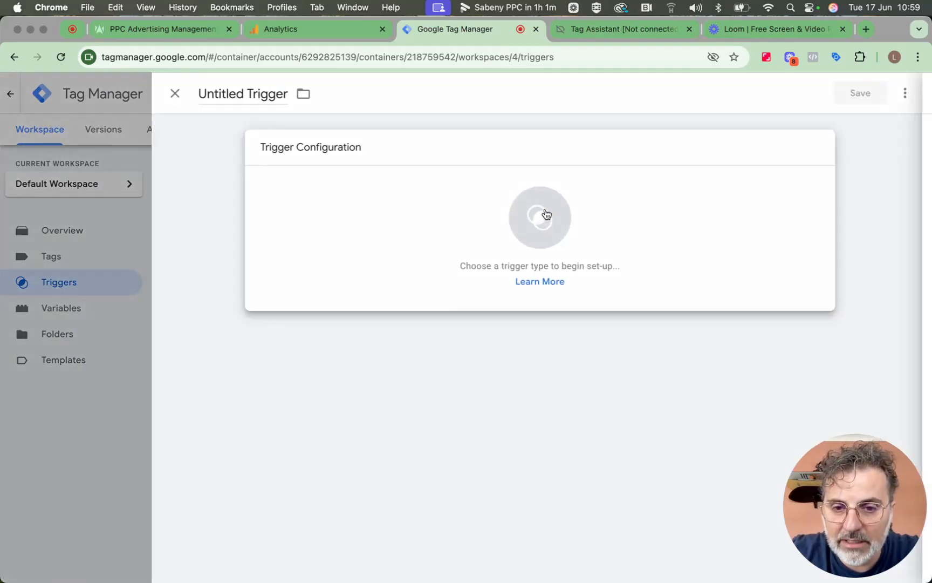
left_click(540, 217)
scroll(620, 333, "down", 2)
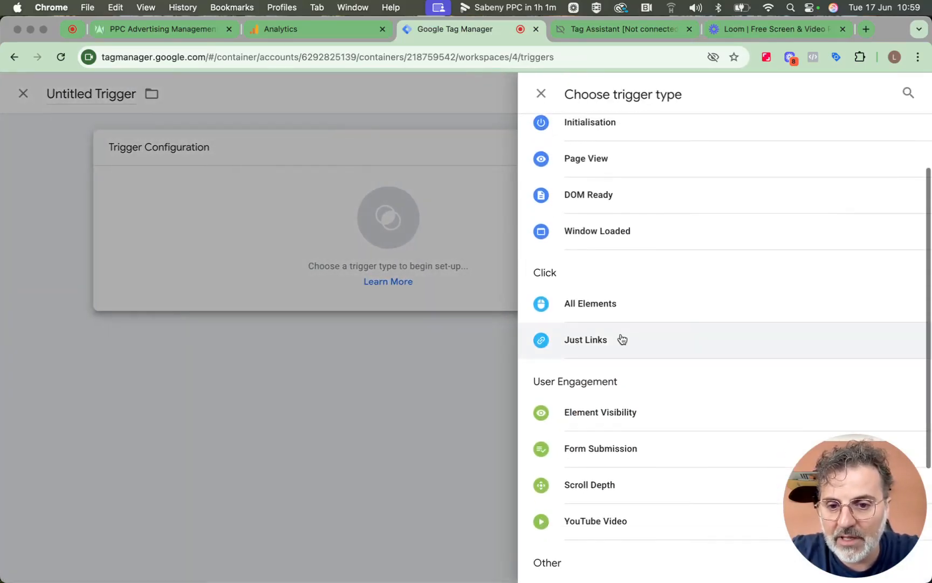
left_click(614, 339)
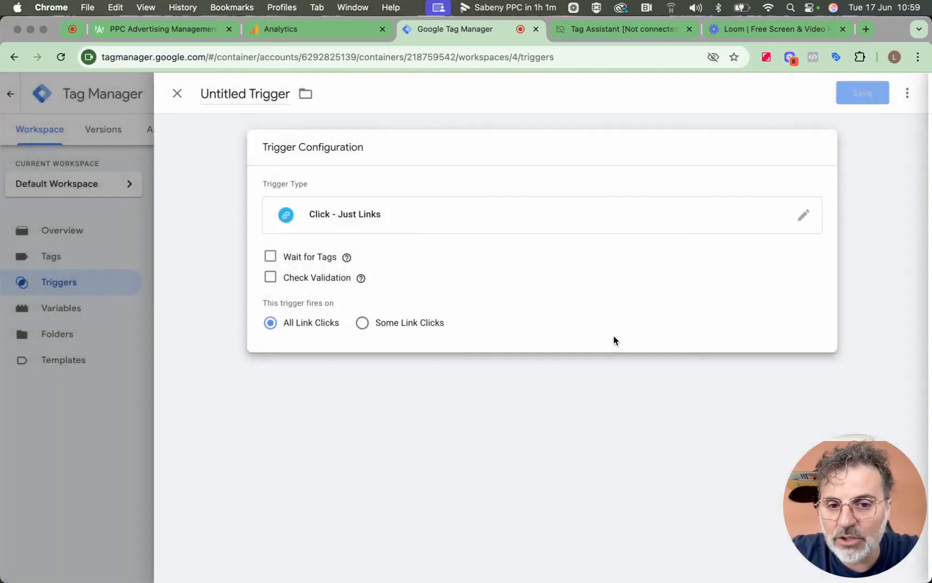
left_click(432, 327)
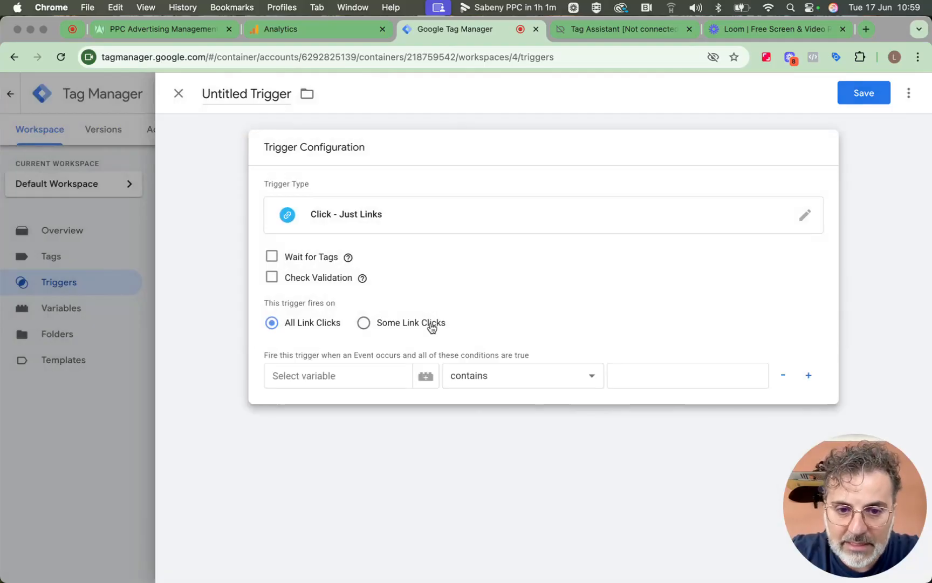
left_click(392, 373)
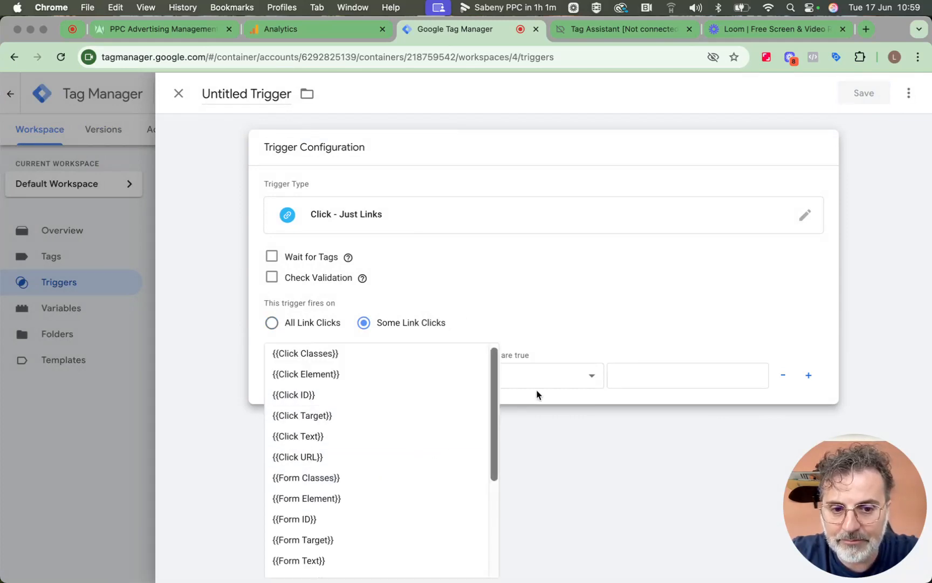
left_click(632, 370)
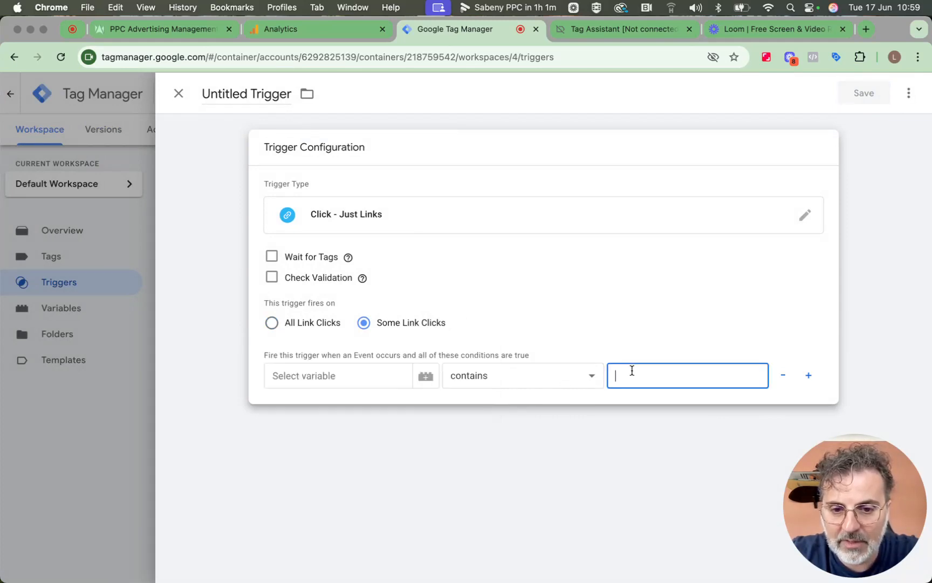
left_click(331, 372)
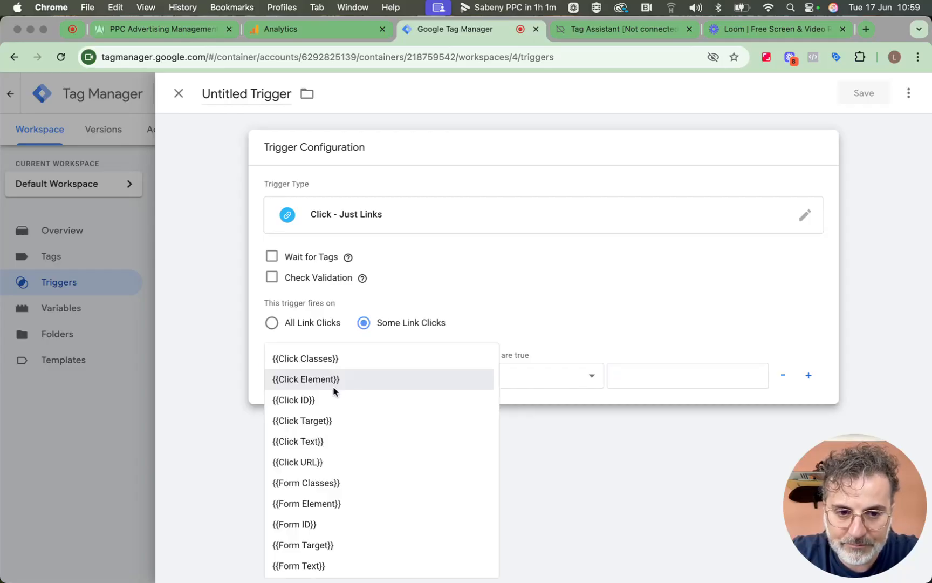
left_click(341, 448)
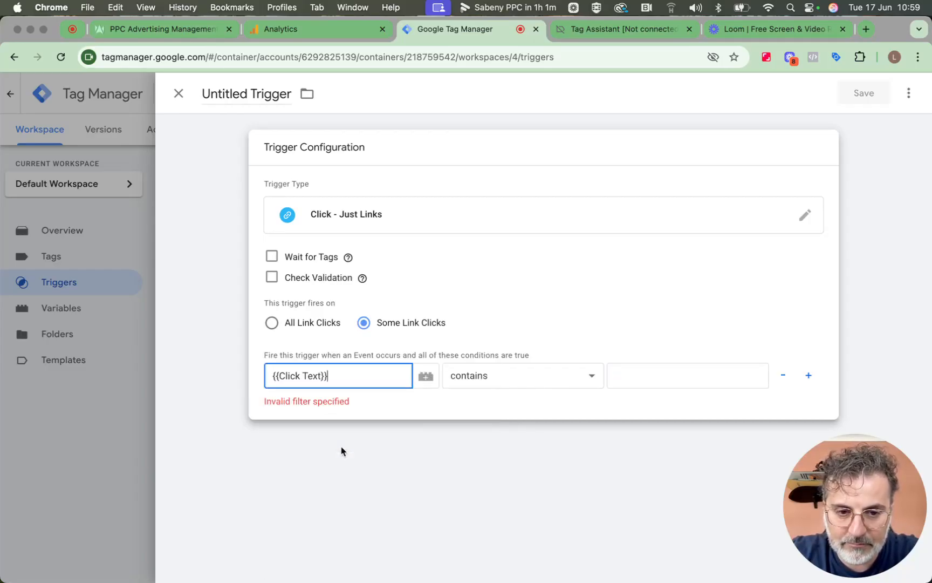
left_click(628, 375)
key("super+v")
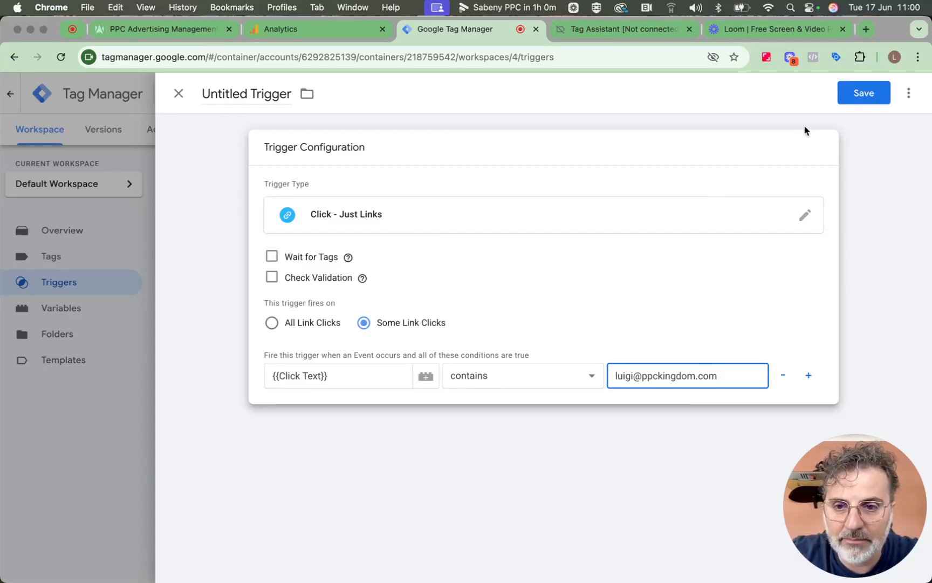
Save the trigger under the name 'Trigger Email'
left_click(860, 93)
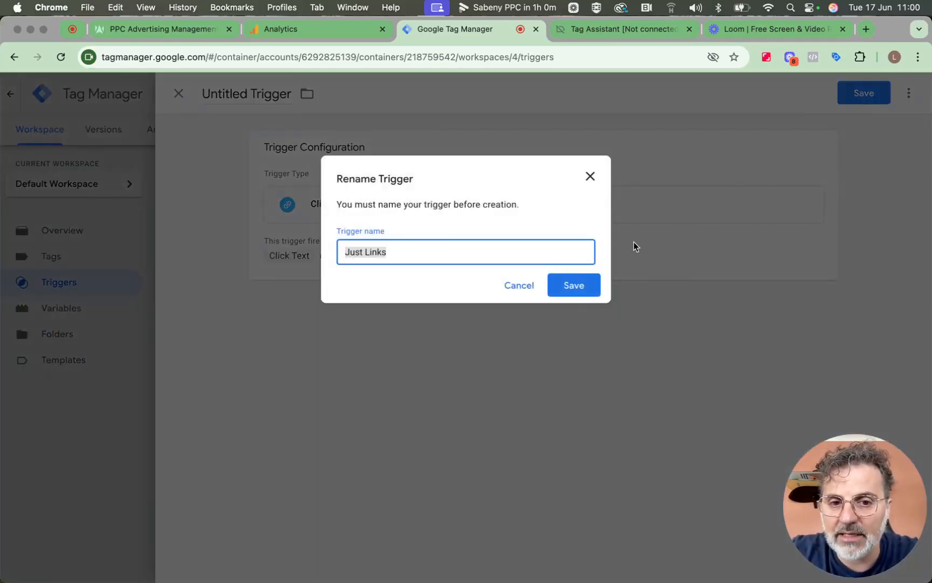
type("Tr")
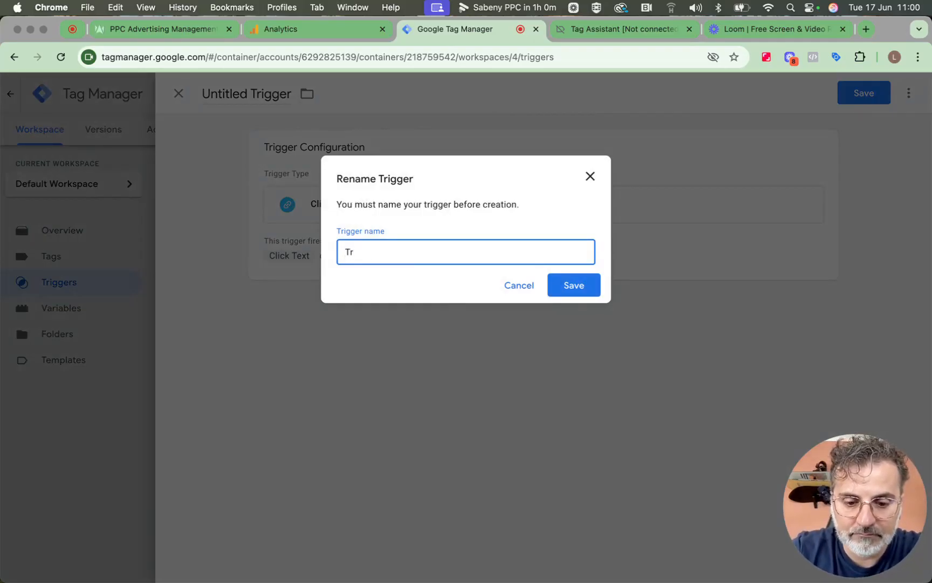
type("igger E")
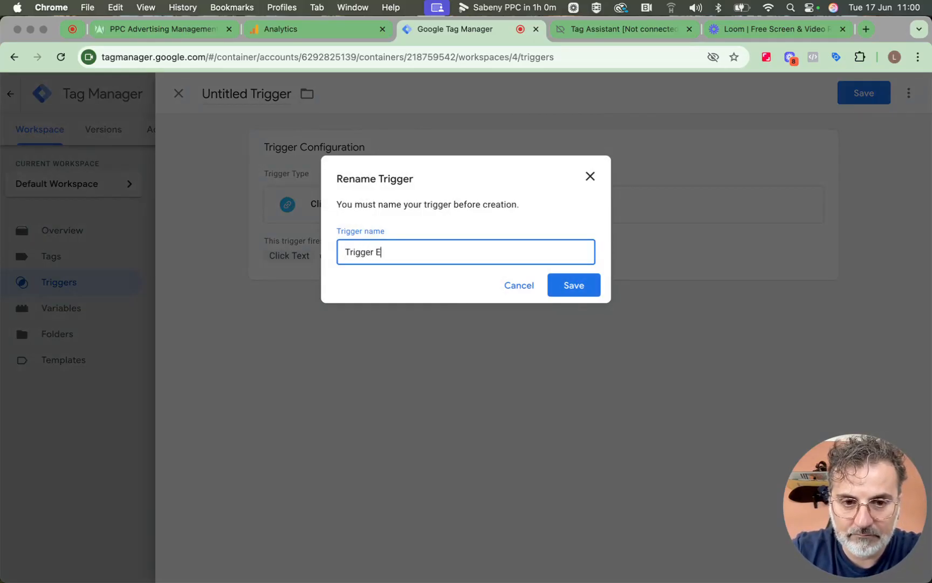
type("mail")
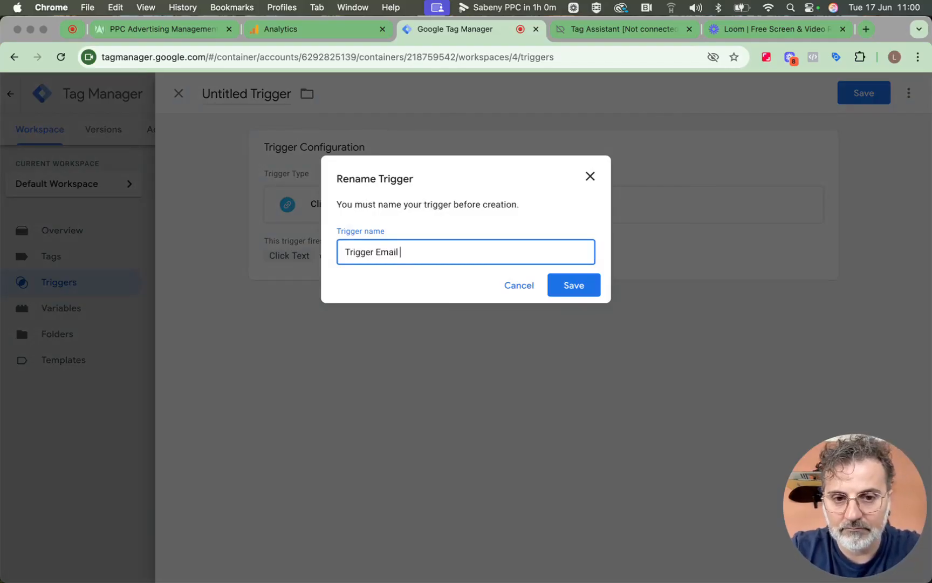
left_click(551, 285)
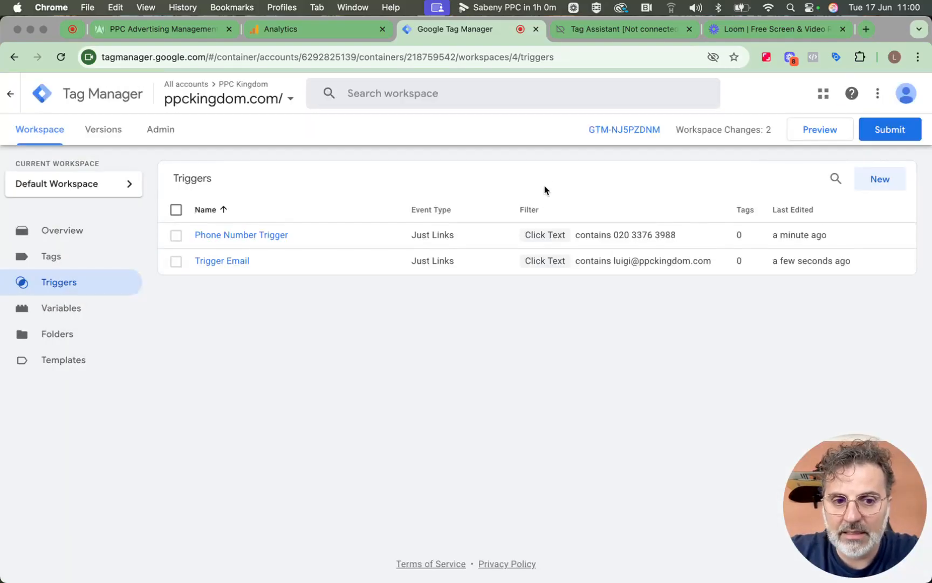
Re-open the ppckingdom.com debug window from Tag Assistant and tuck its collapsed badge at the page bottom
left_click(597, 29)
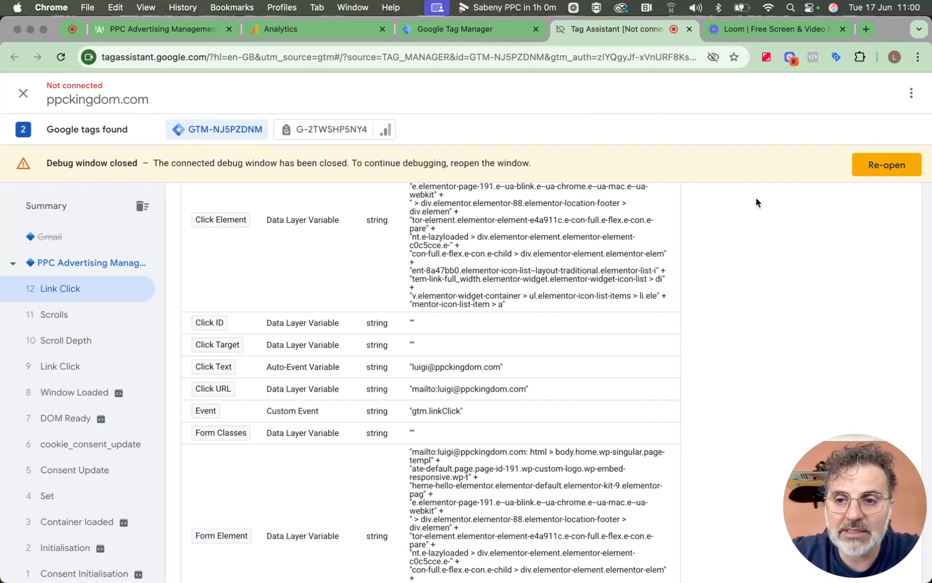
left_click(866, 171)
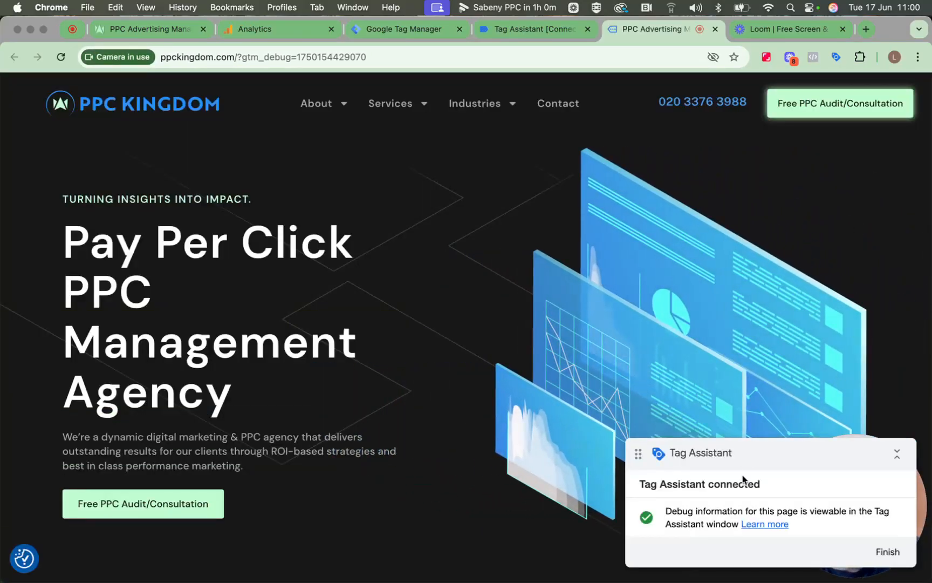
left_click_drag(751, 461, 412, 456)
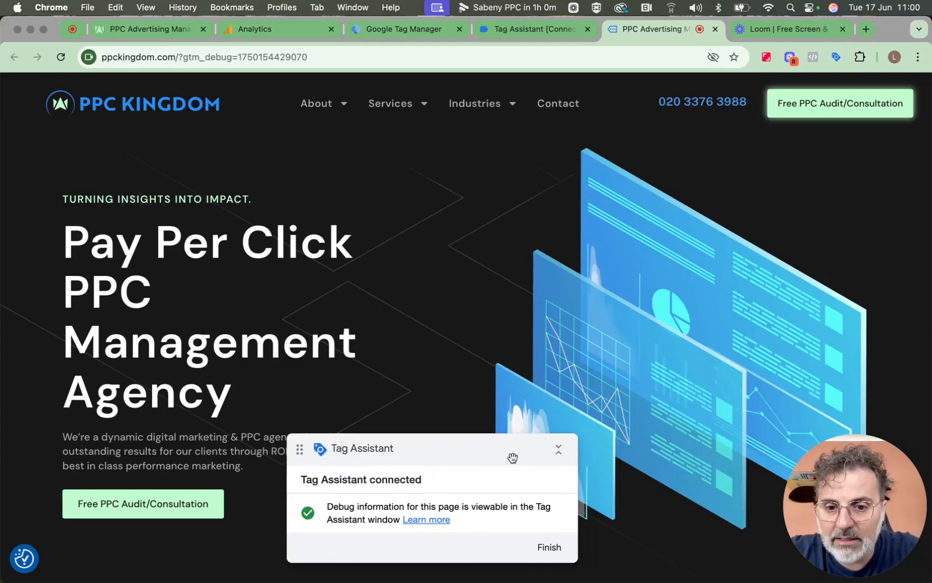
left_click(563, 455)
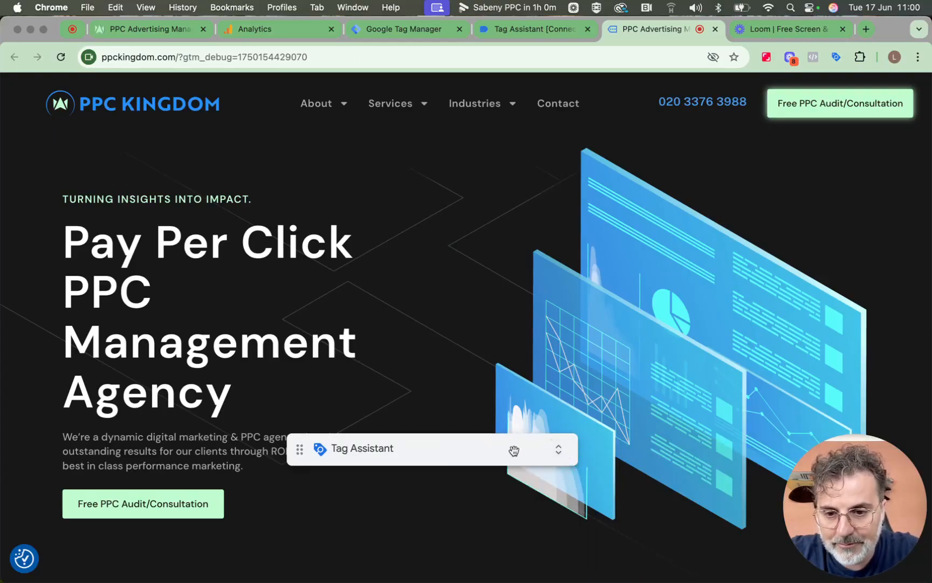
left_click_drag(515, 450, 581, 538)
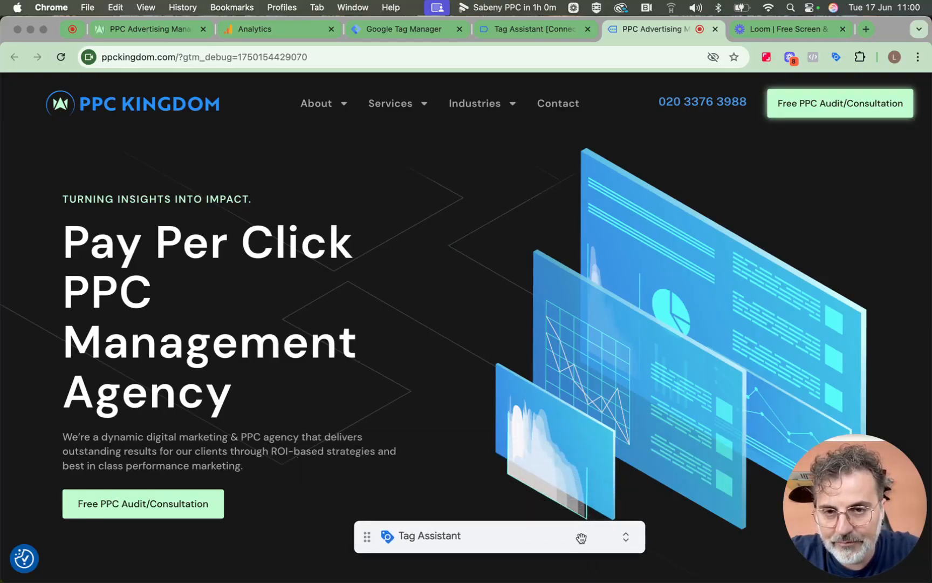
left_click(553, 32)
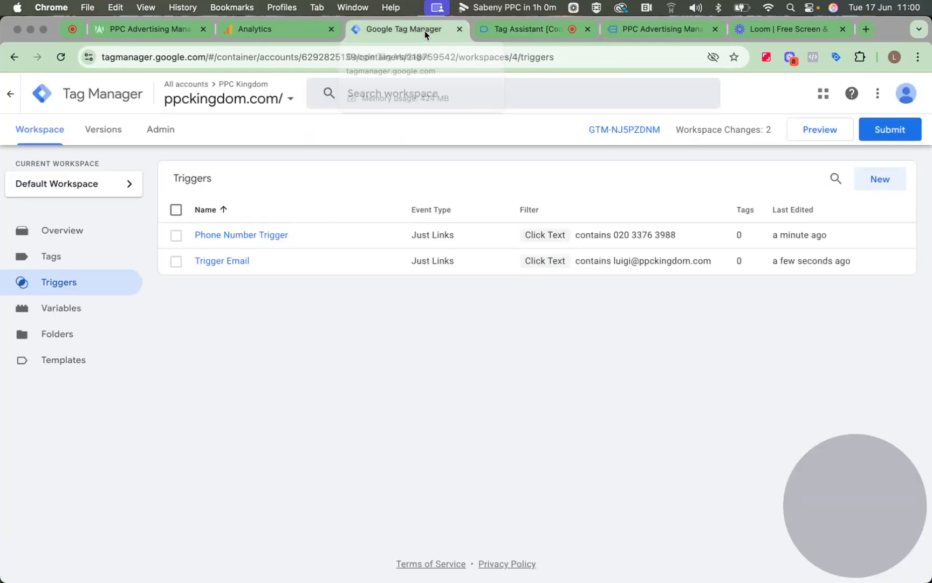
left_click(424, 31)
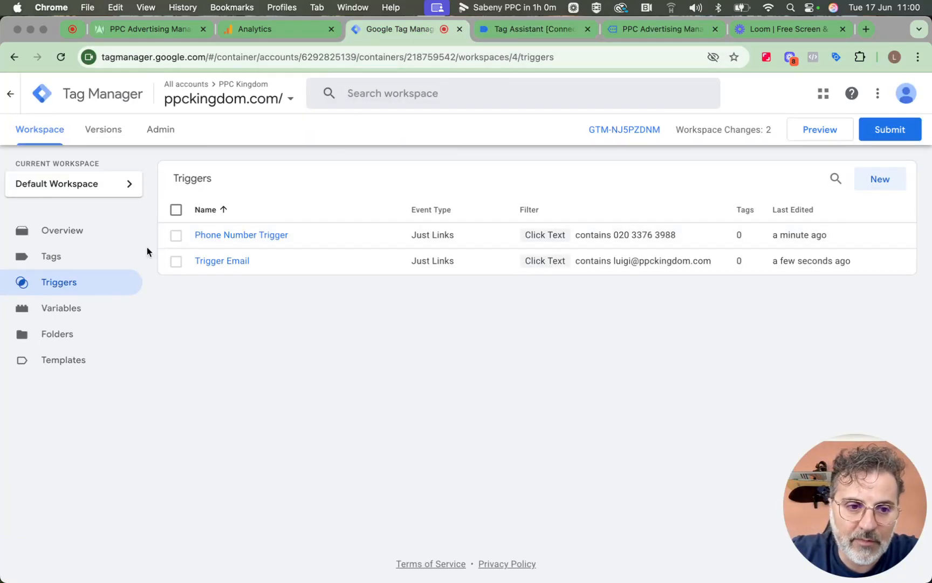
From the Tags list, create a new tag using the Google Analytics: GA4 Event type
left_click(103, 262)
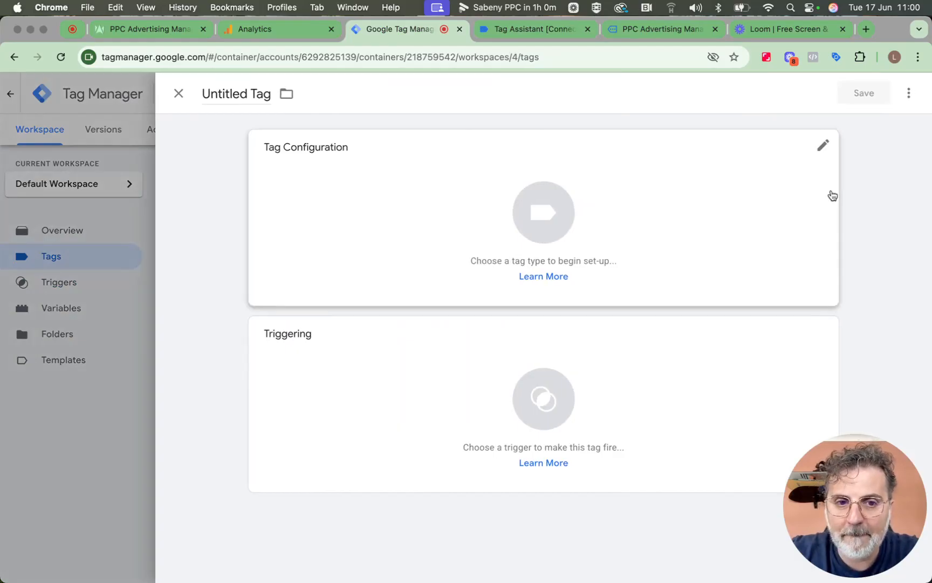
left_click(532, 222)
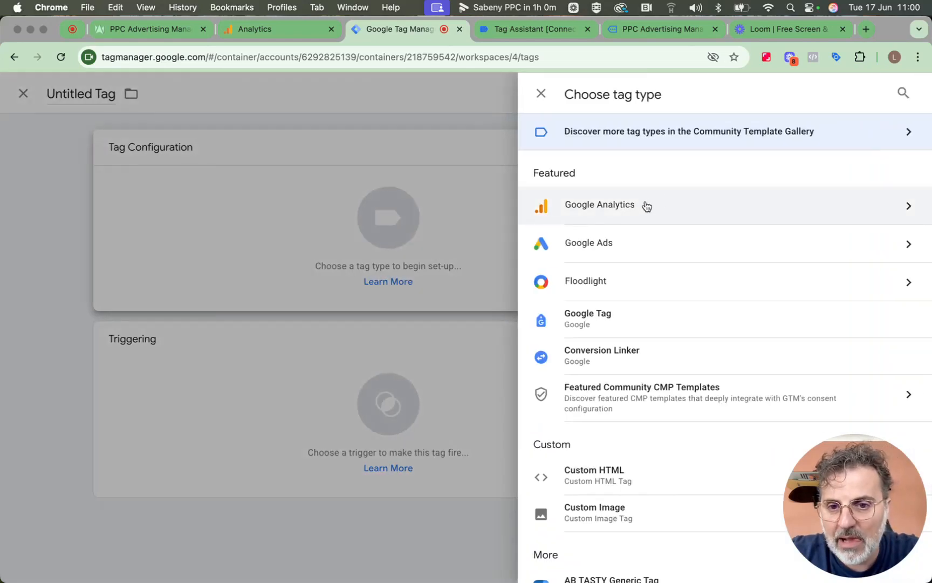
left_click(668, 201)
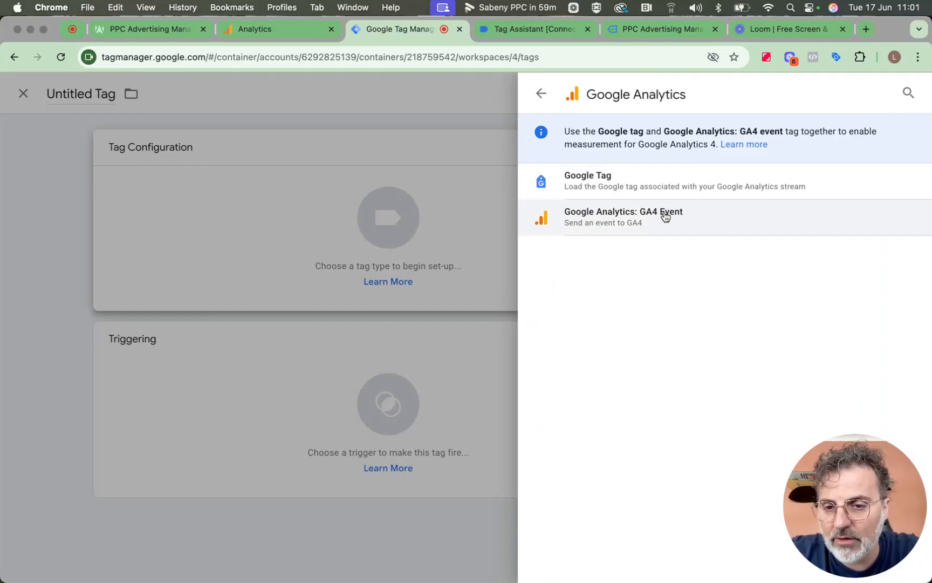
left_click(666, 217)
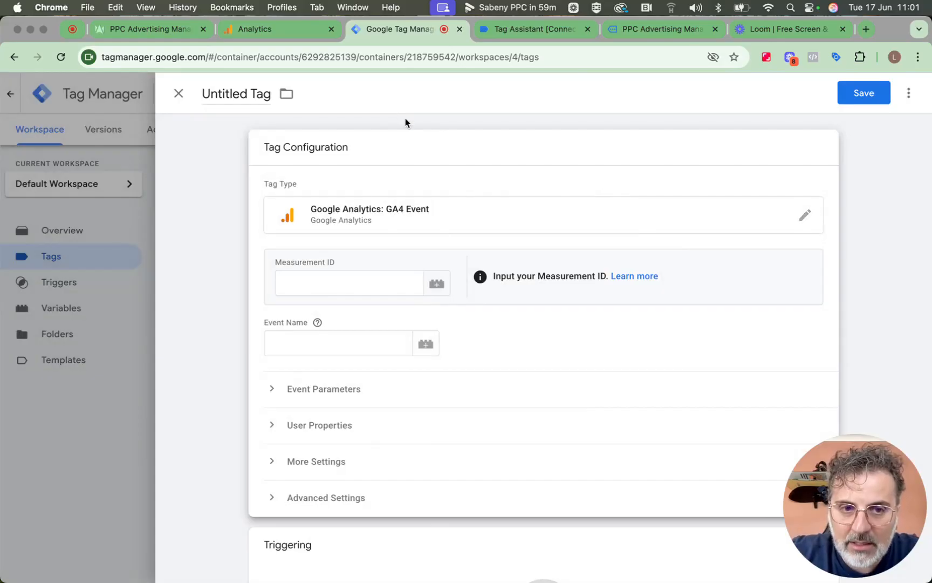
Copy the Measurement ID of the Main ppckingdom.com data stream in Google Analytics Admin
left_click(295, 36)
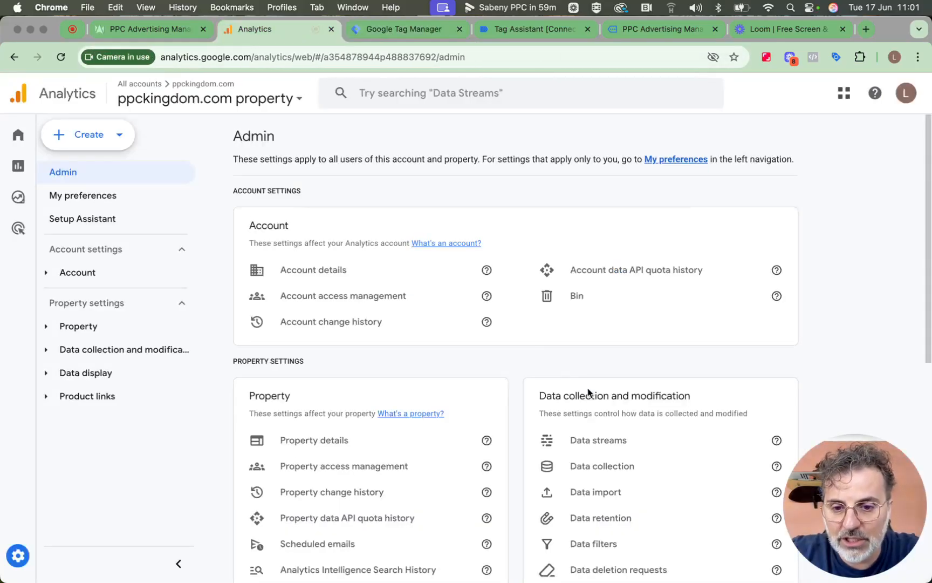
scroll(588, 393, "down", 1)
scroll(588, 392, "down", 3)
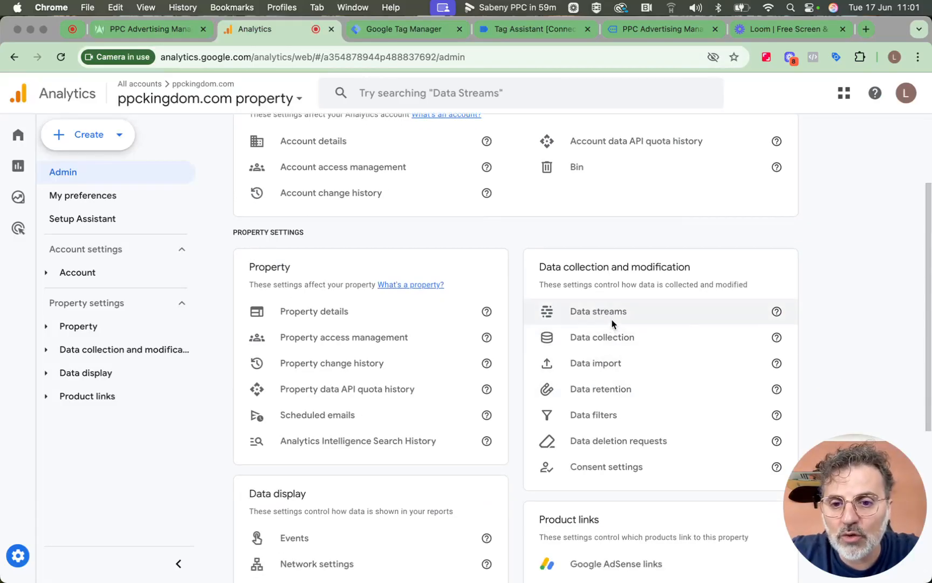
left_click(612, 319)
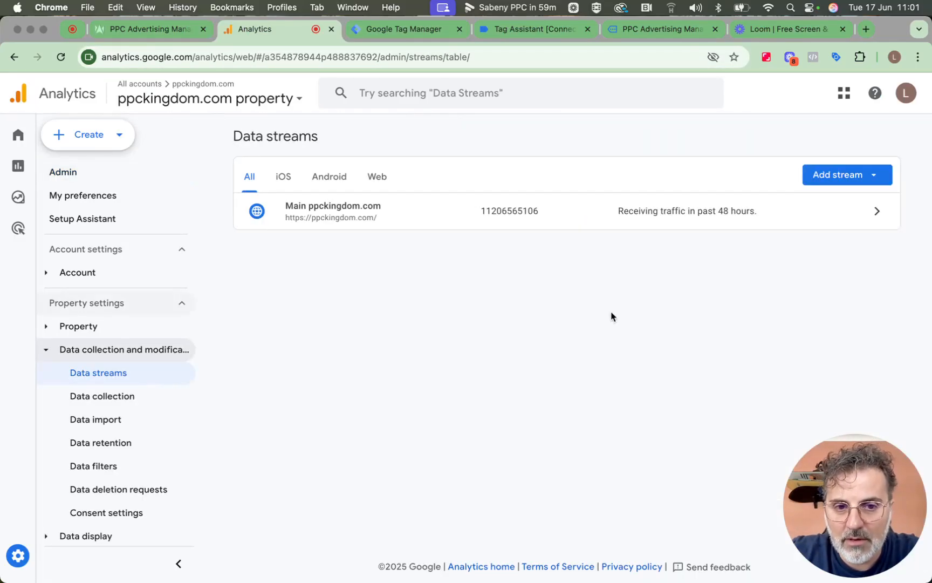
left_click(619, 223)
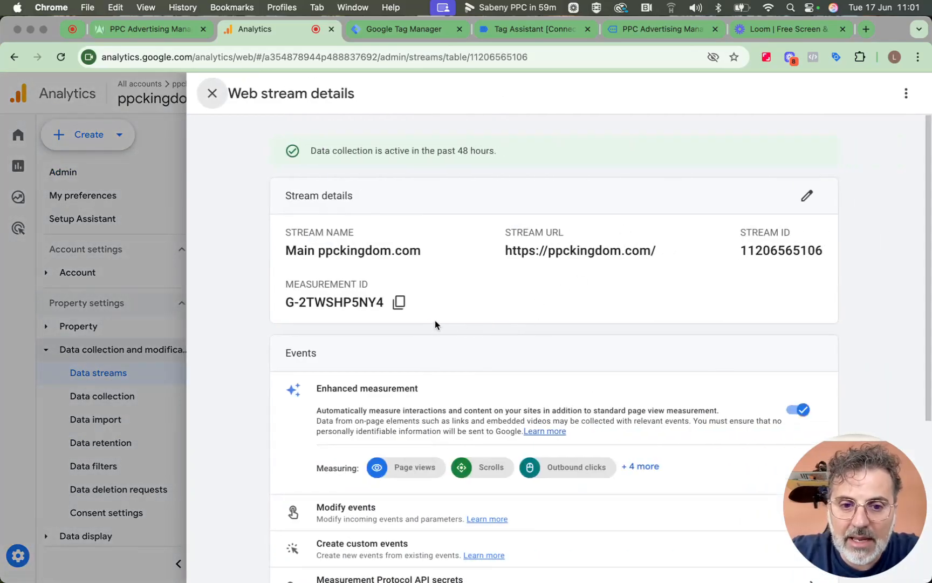
left_click(398, 304)
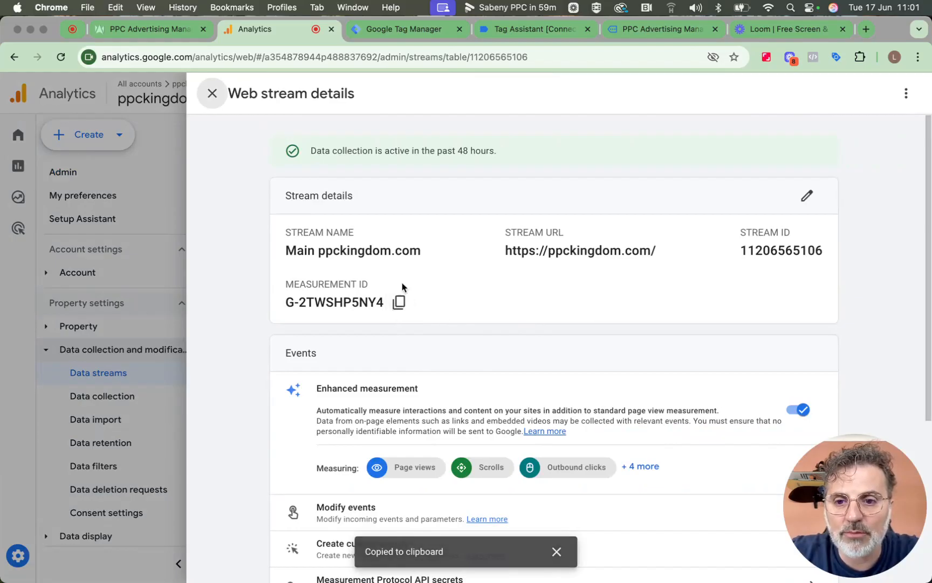
left_click(416, 34)
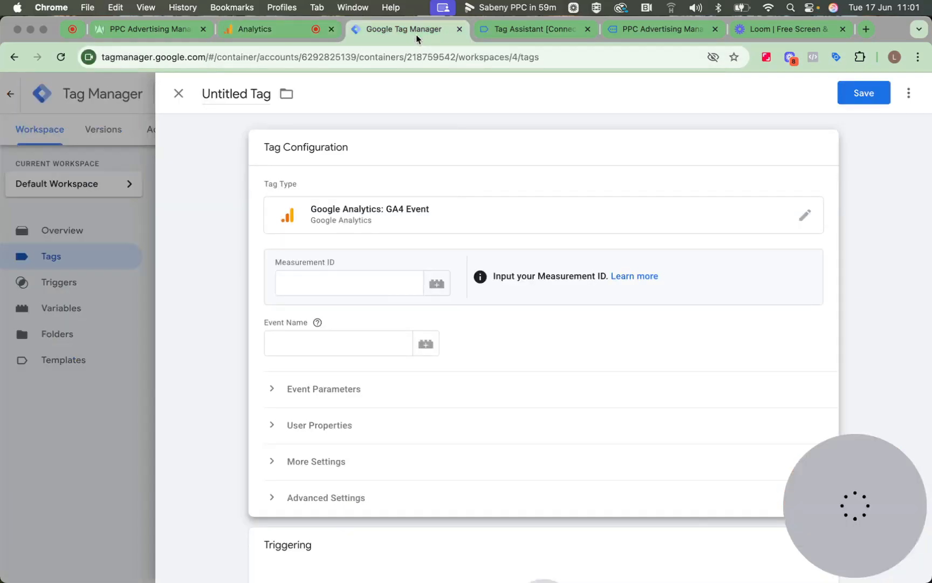
Fill in Measurement ID G-2TWSHP5NY4 and Event Name lp_phone_number in the GA4 Event tag
left_click(363, 287)
key("super+v")
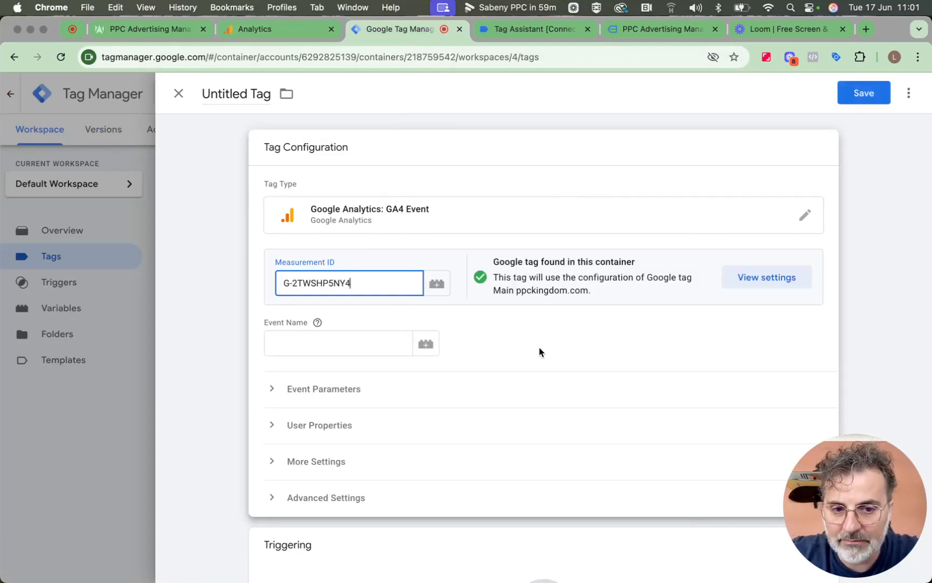
scroll(539, 351, "down", 2)
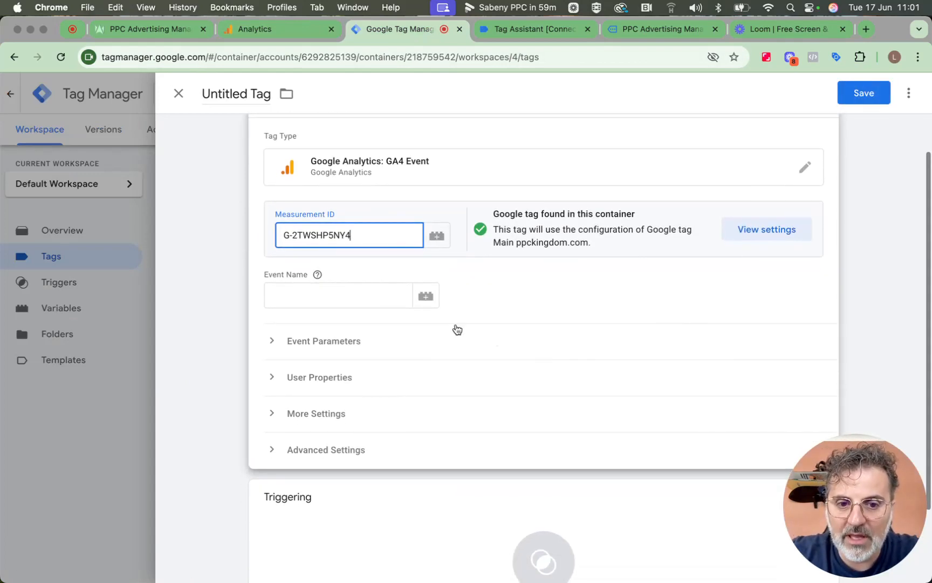
left_click(385, 299)
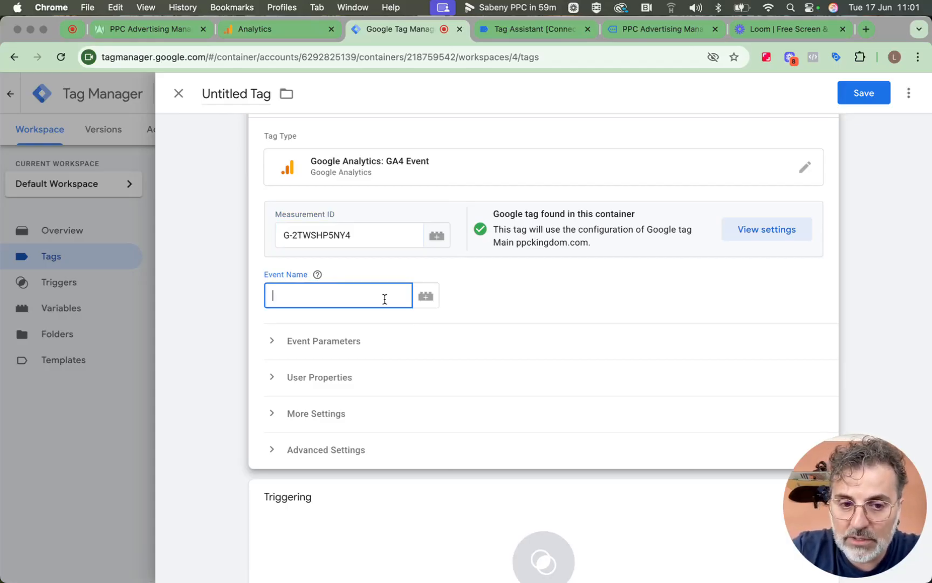
type("lp")
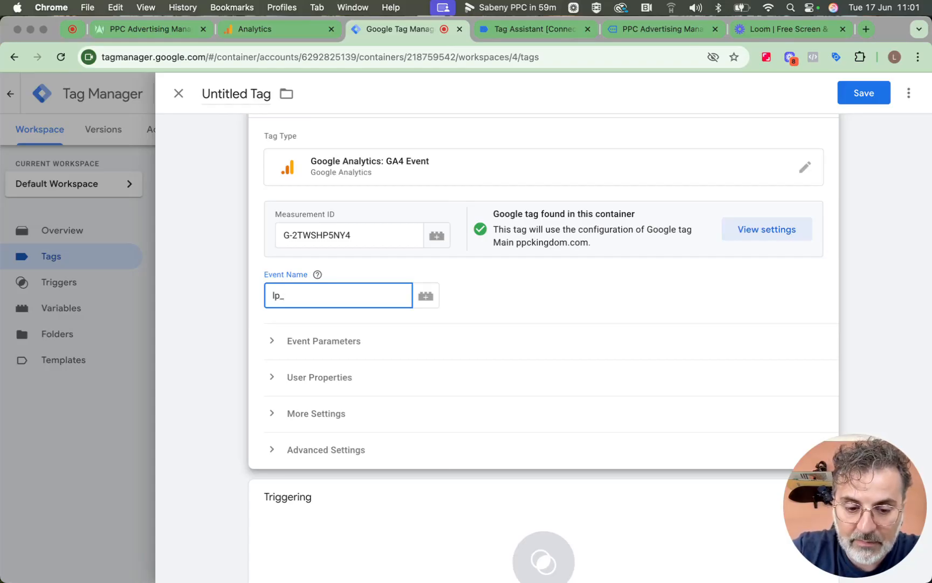
type("_phone")
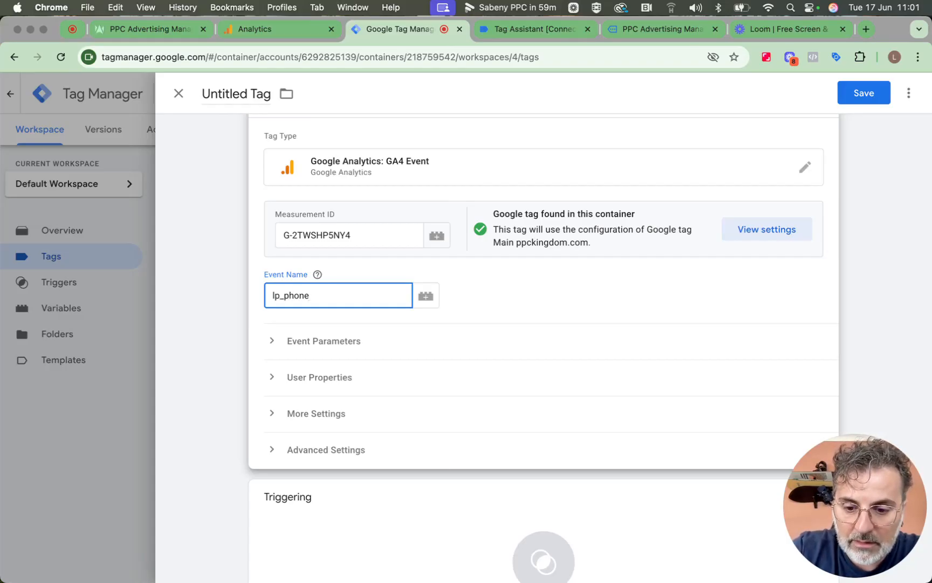
type("-")
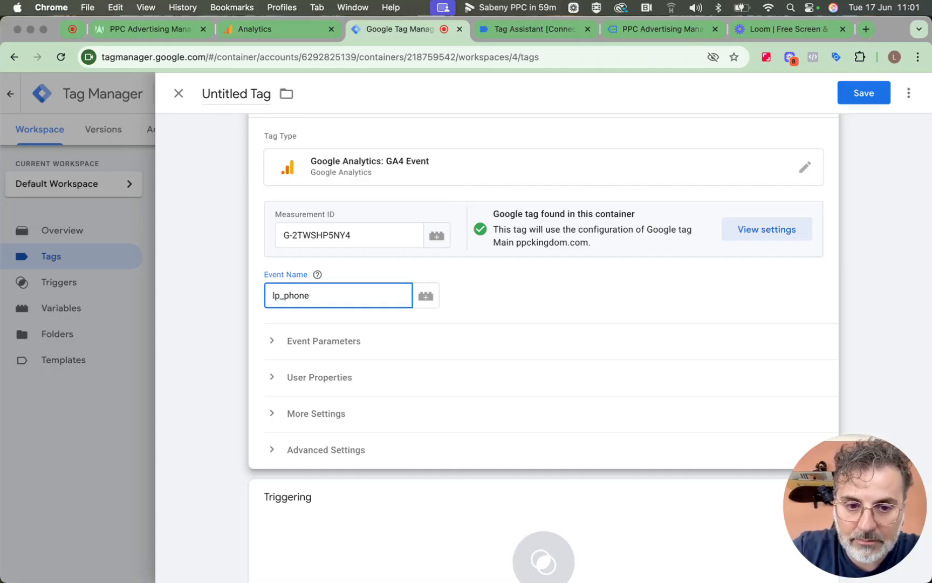
type("_number")
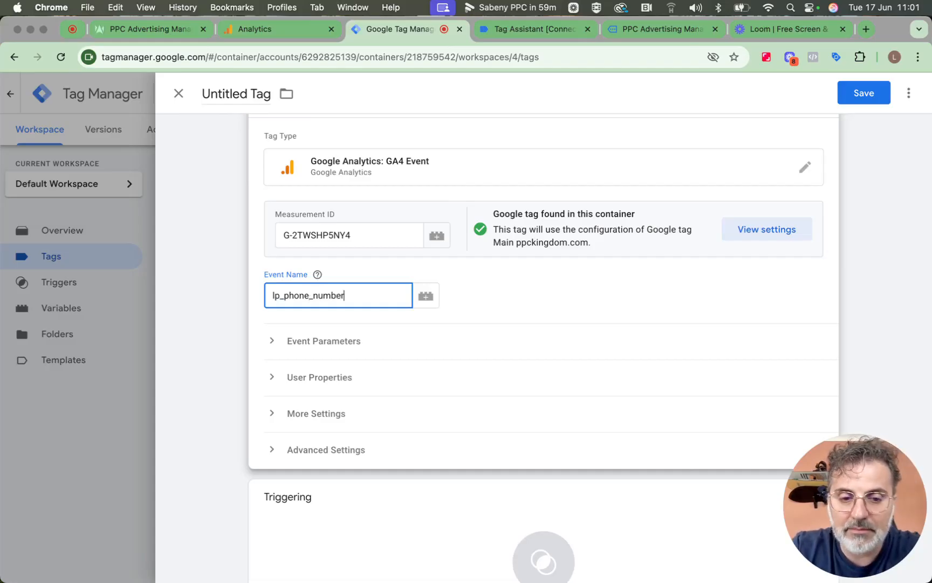
left_click(474, 303)
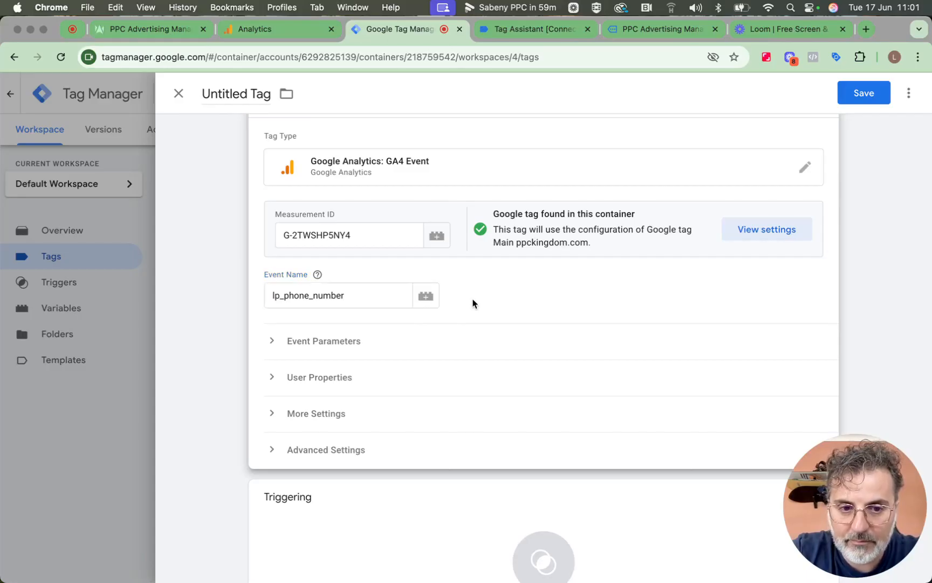
scroll(473, 304, "down", 3)
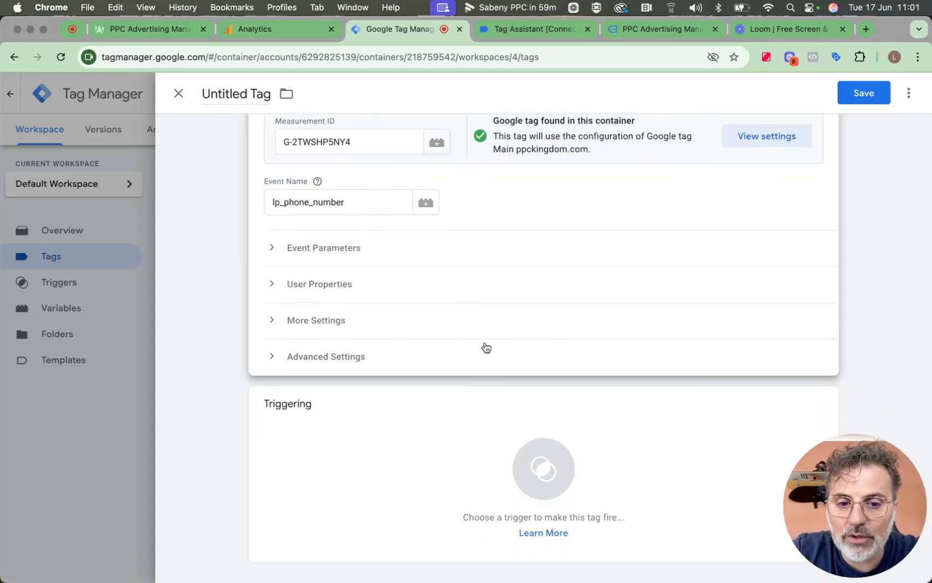
Set the tag to fire on Phone Number Trigger, name it Tag Phone Number, and save it
left_click(535, 462)
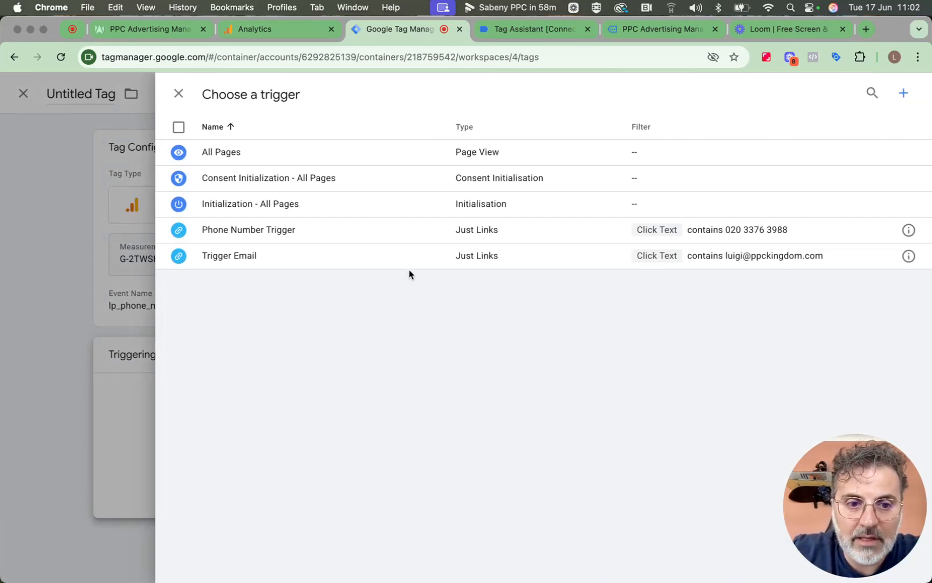
left_click(348, 241)
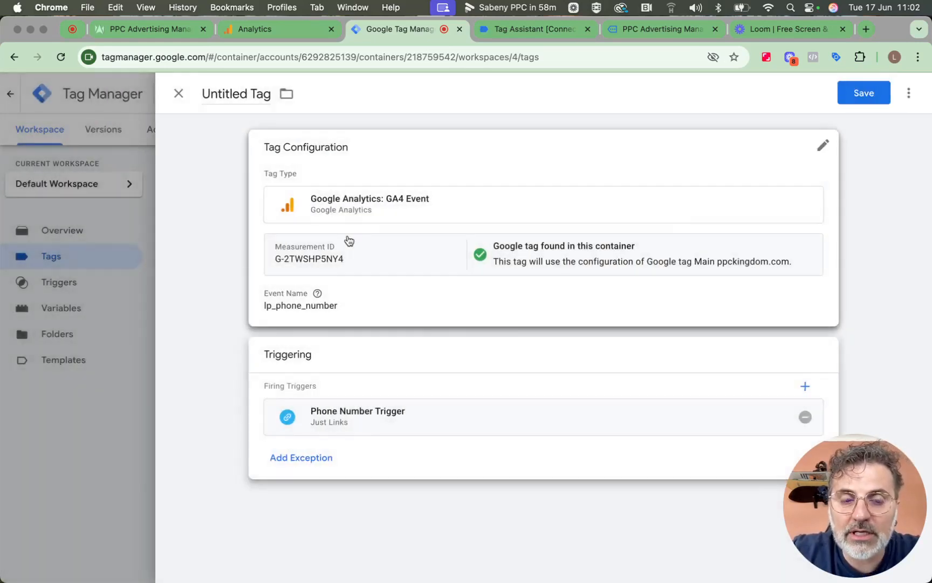
left_click(239, 100)
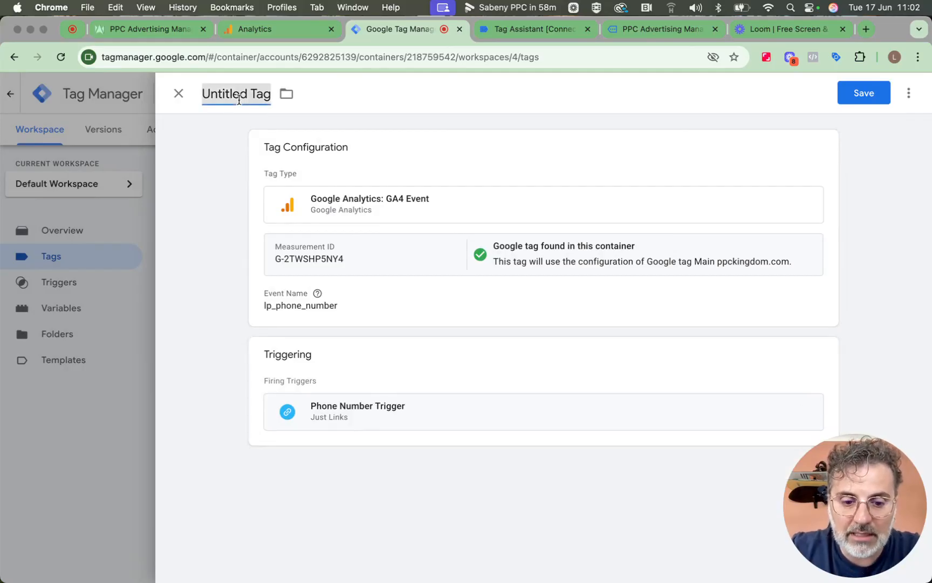
type("Tag ")
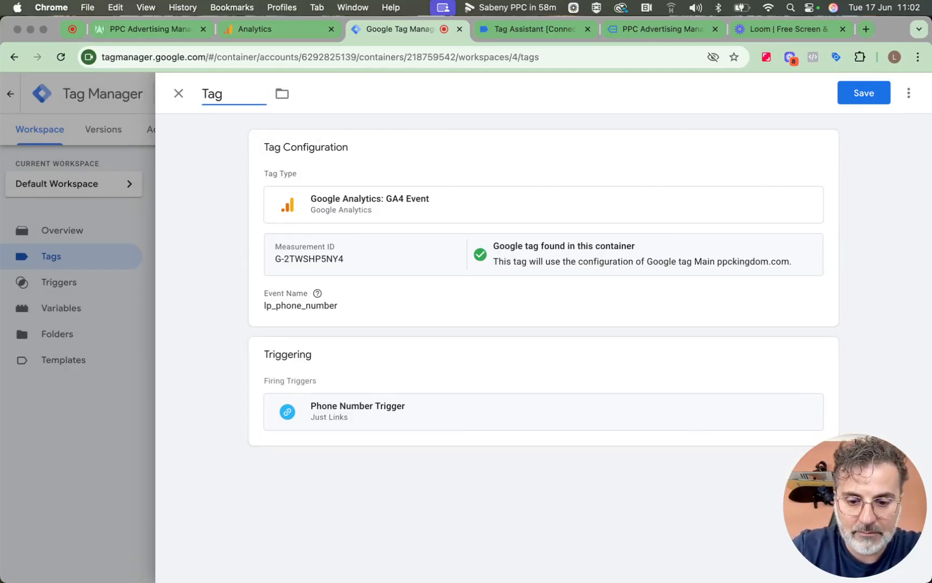
type("Phone NUm")
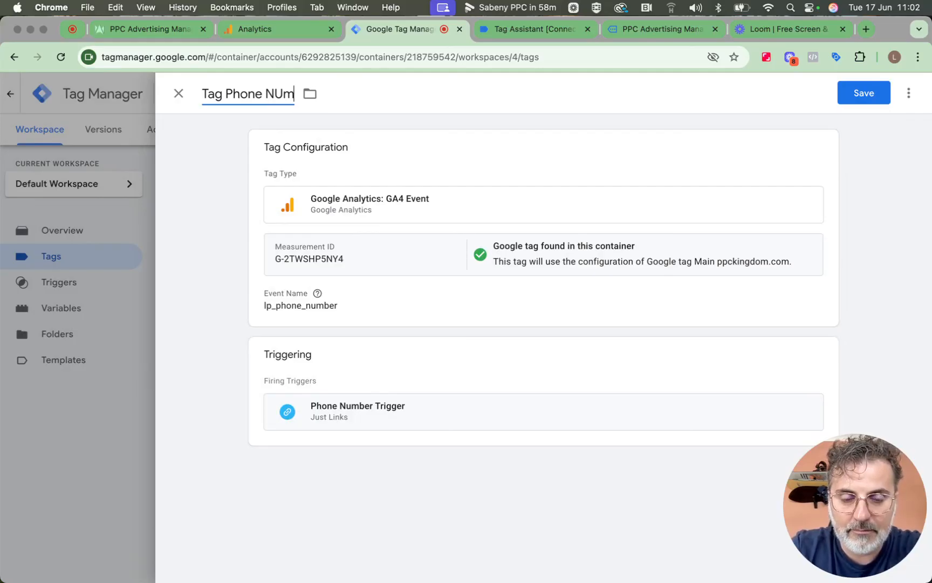
key("BackSpace")
key("BackSpace")
type("umber")
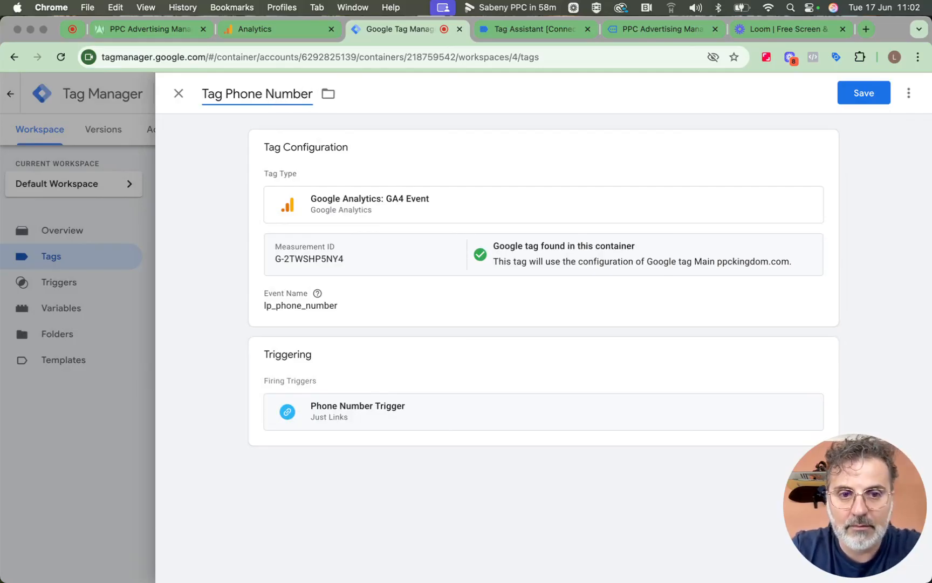
left_click(845, 100)
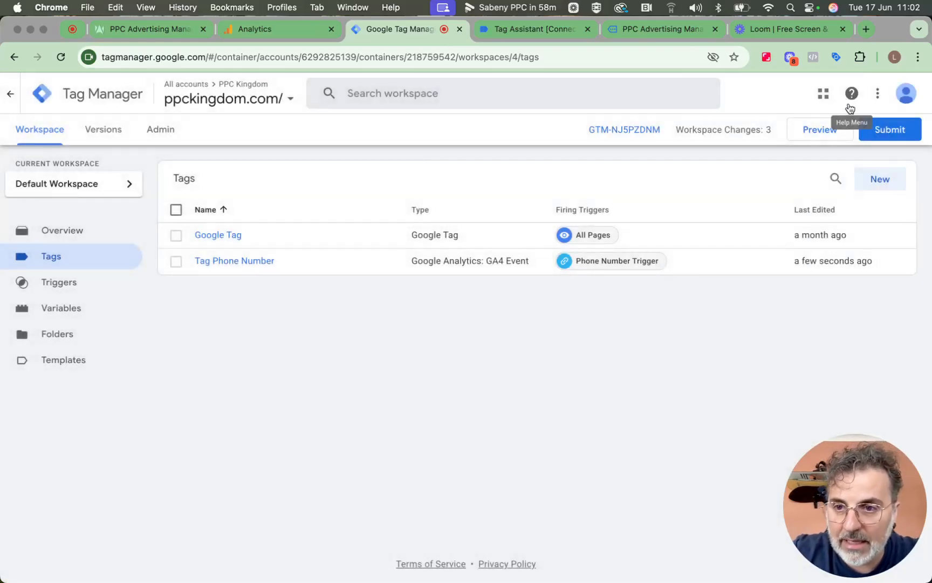
Start a new GA4 Event tag and copy the stream's Measurement ID from Google Analytics
left_click(891, 179)
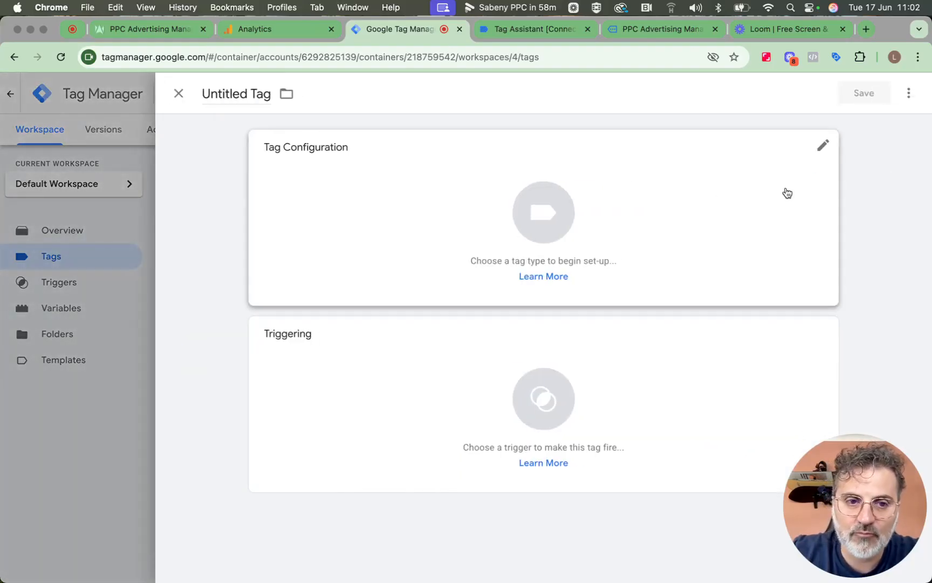
left_click(541, 215)
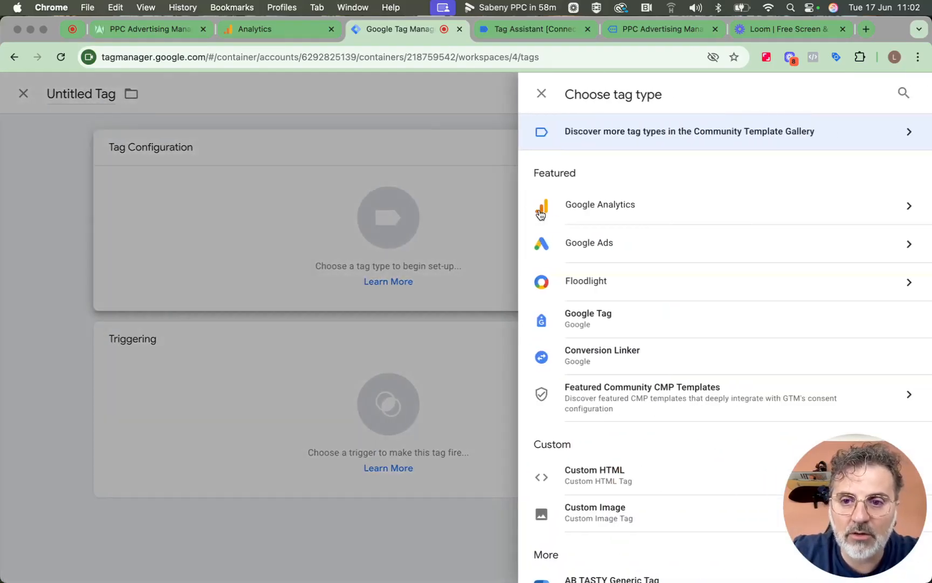
left_click(576, 212)
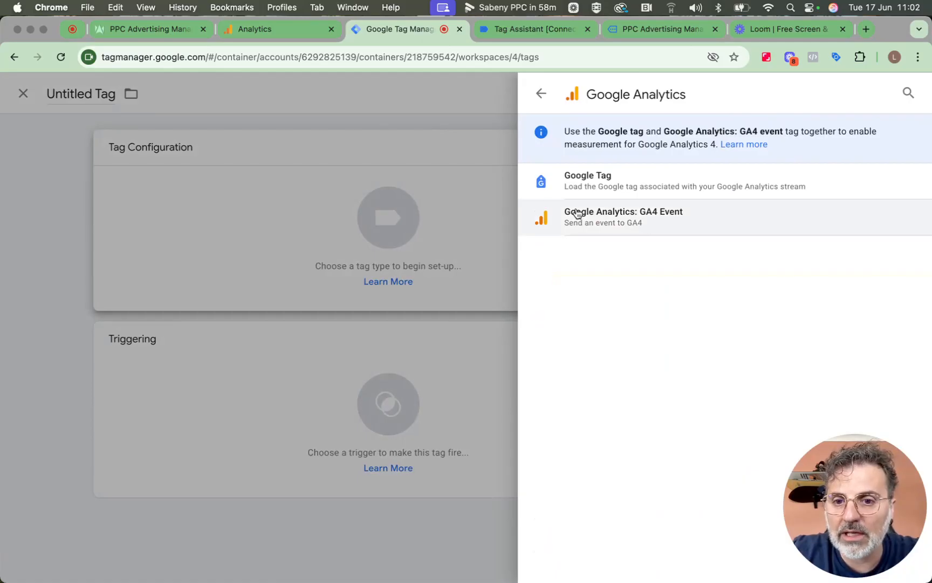
left_click(586, 216)
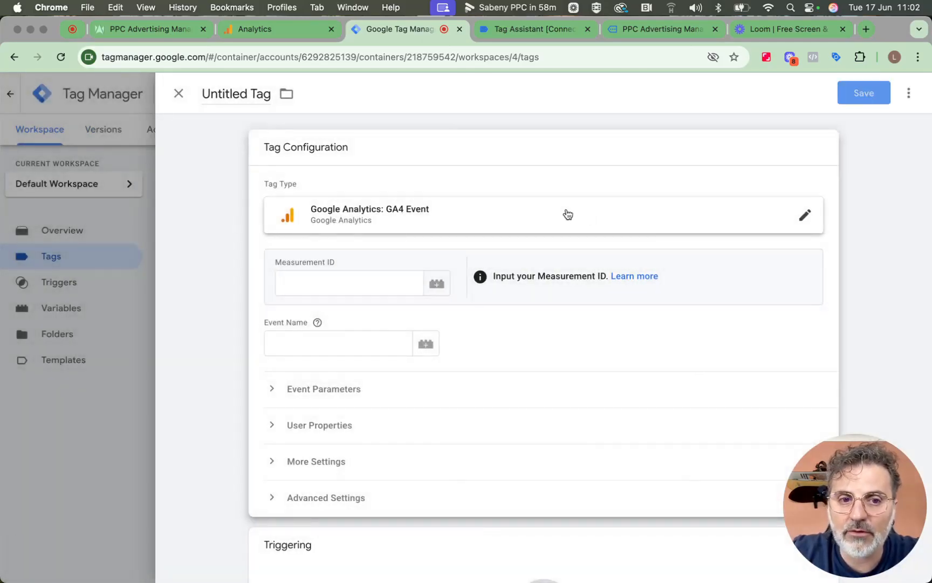
left_click(279, 32)
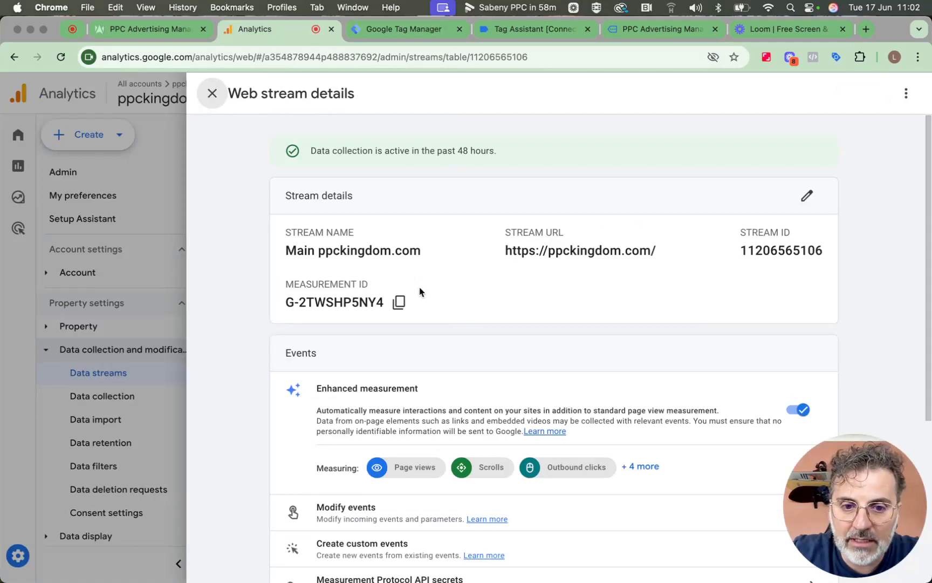
left_click(399, 302)
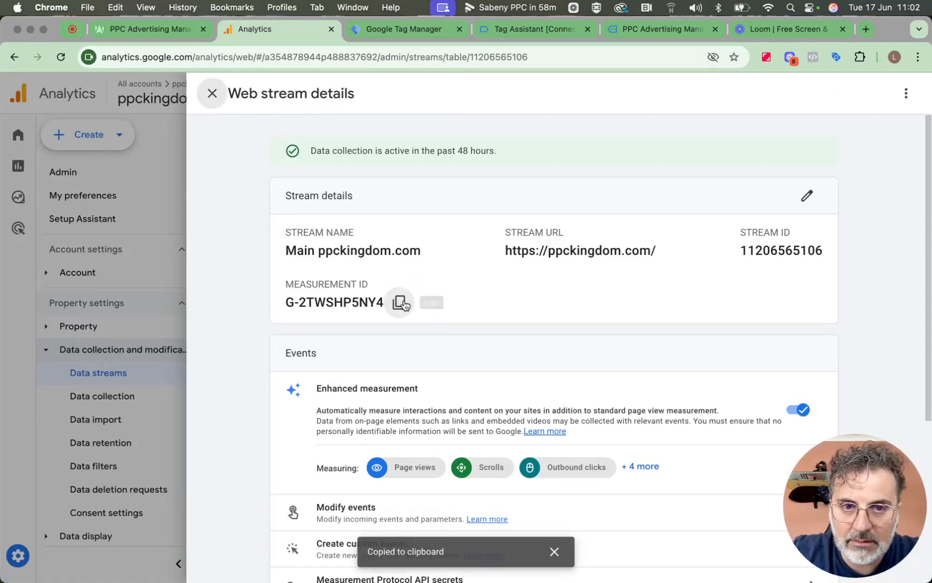
left_click(380, 32)
Paste the Measurement ID and set the Event Name to lp_email_address
left_click(373, 284)
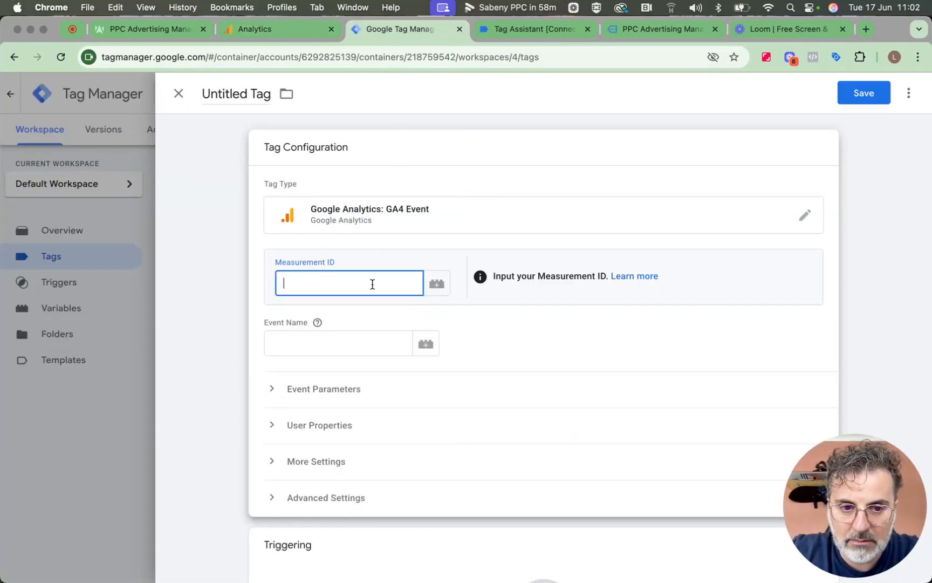
key("super+v")
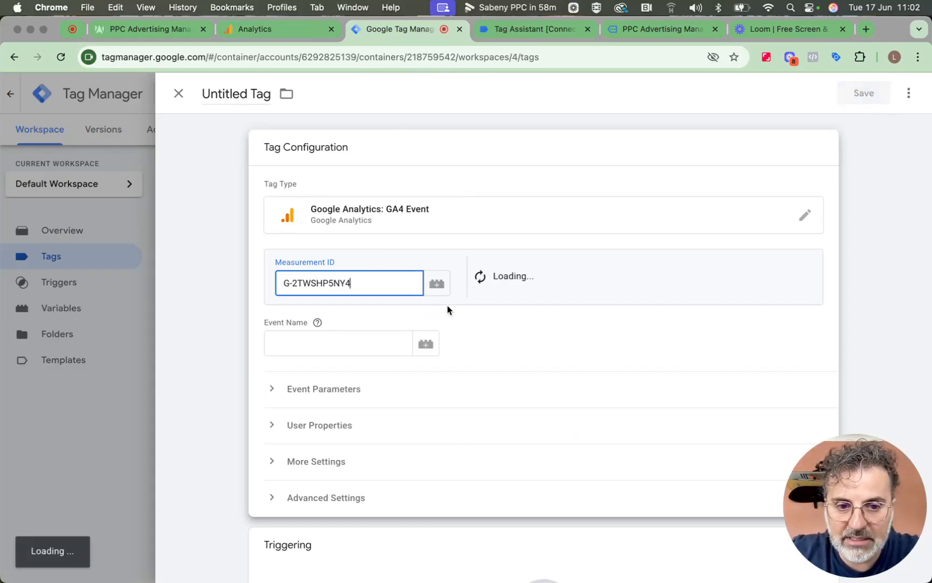
left_click(386, 344)
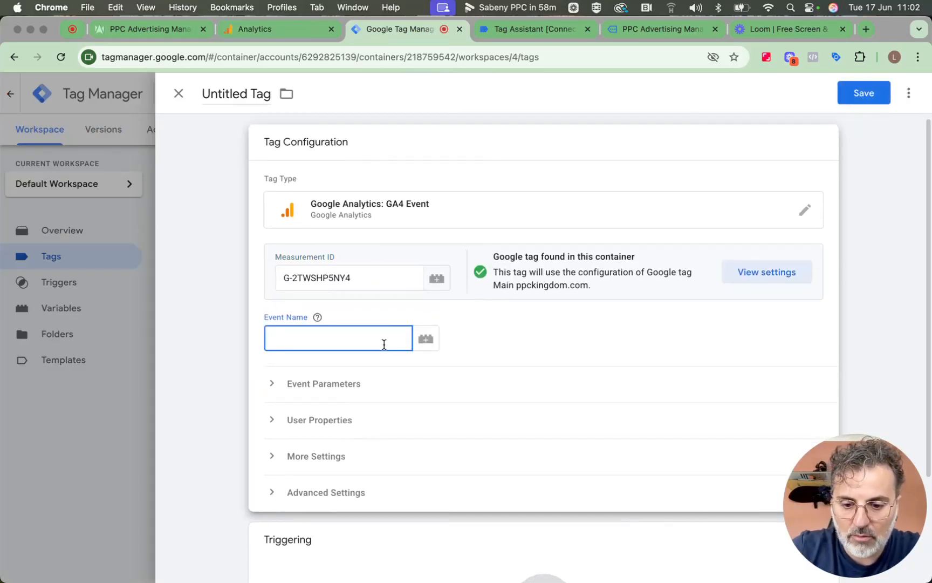
type("lp_")
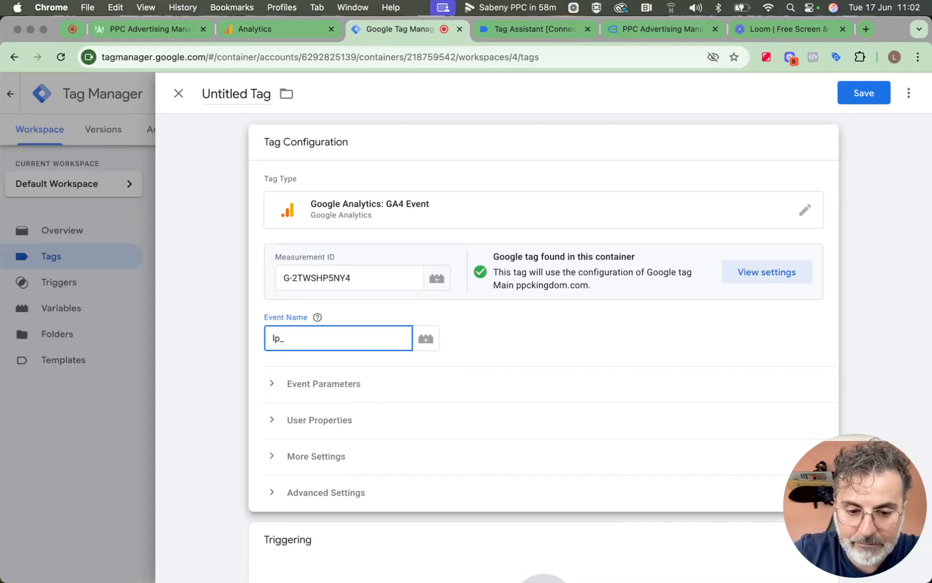
type("email_")
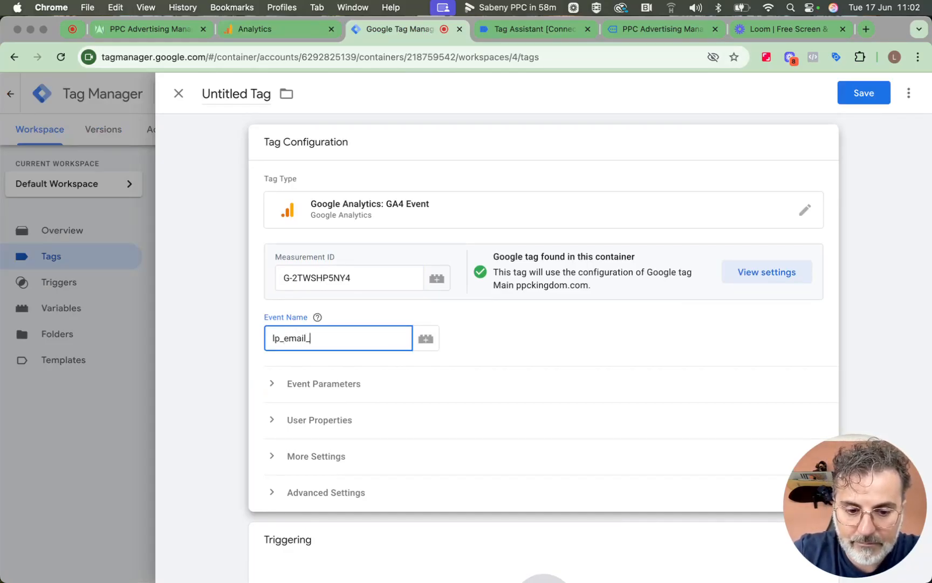
type("address")
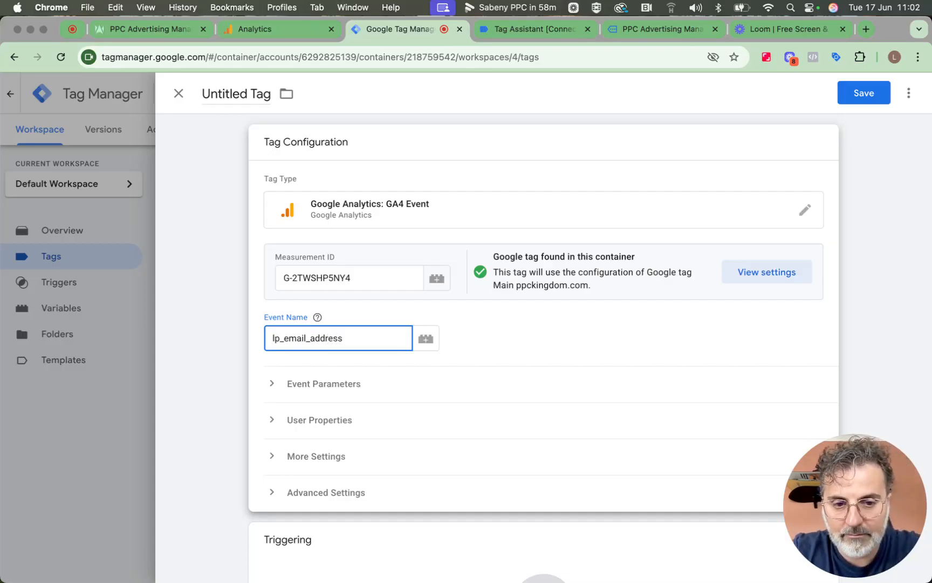
left_click(460, 348)
scroll(461, 348, "down", 3)
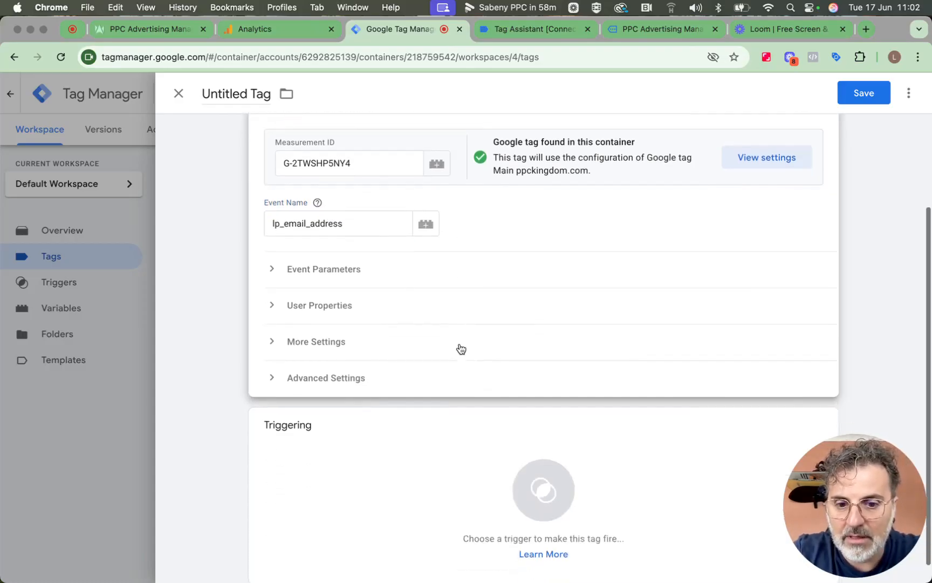
Fire the tag on Trigger Email, name it Tag Email Address, and save it
left_click(541, 489)
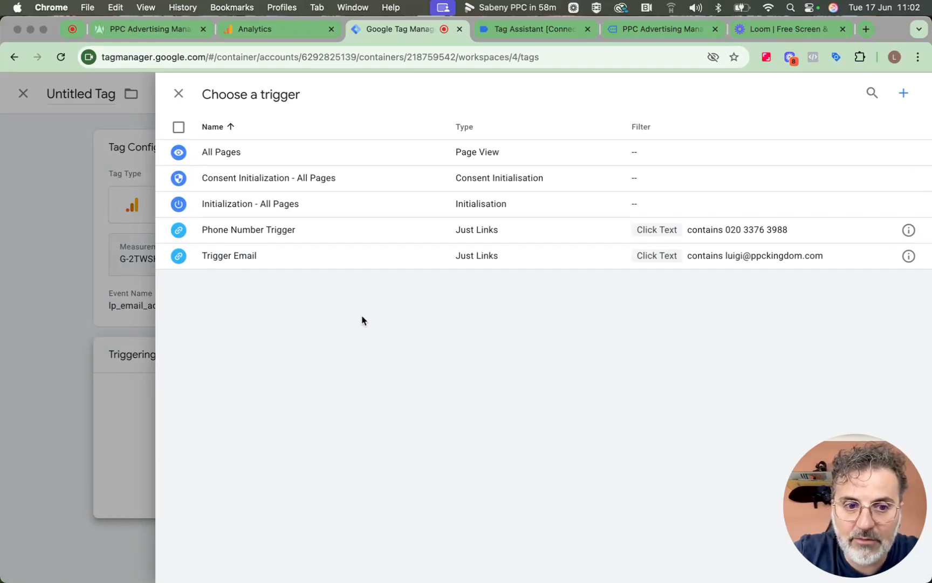
left_click(310, 266)
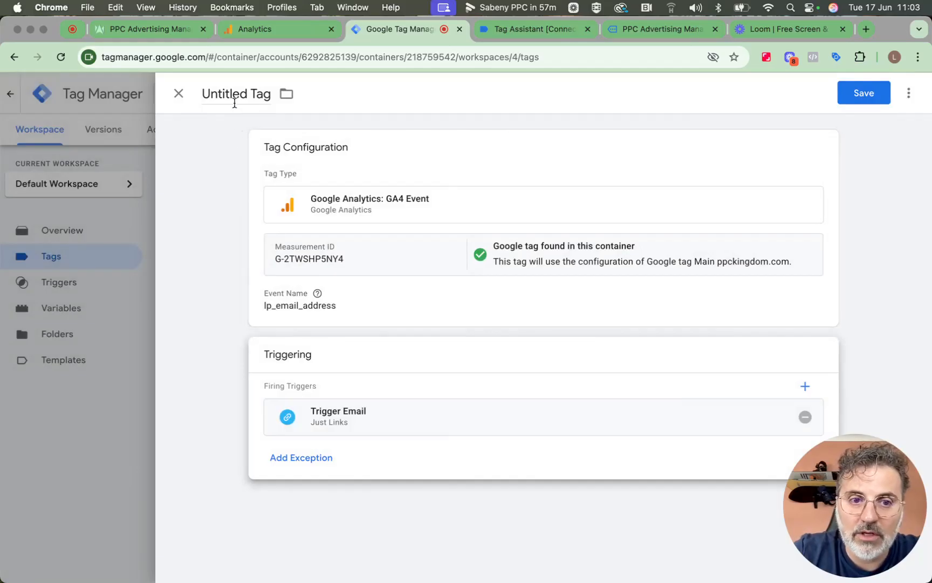
left_click(234, 97)
type("Ta")
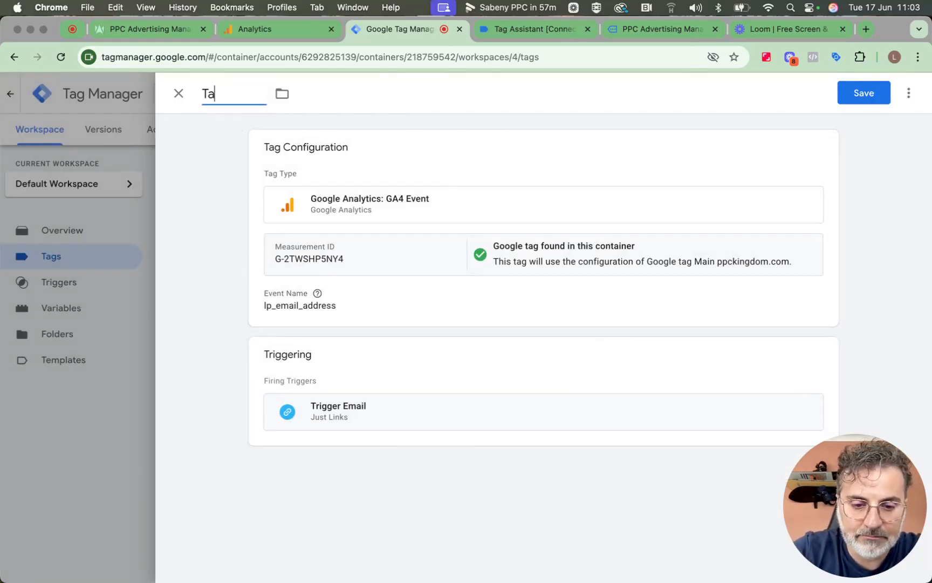
type("g A")
key("BackSpace")
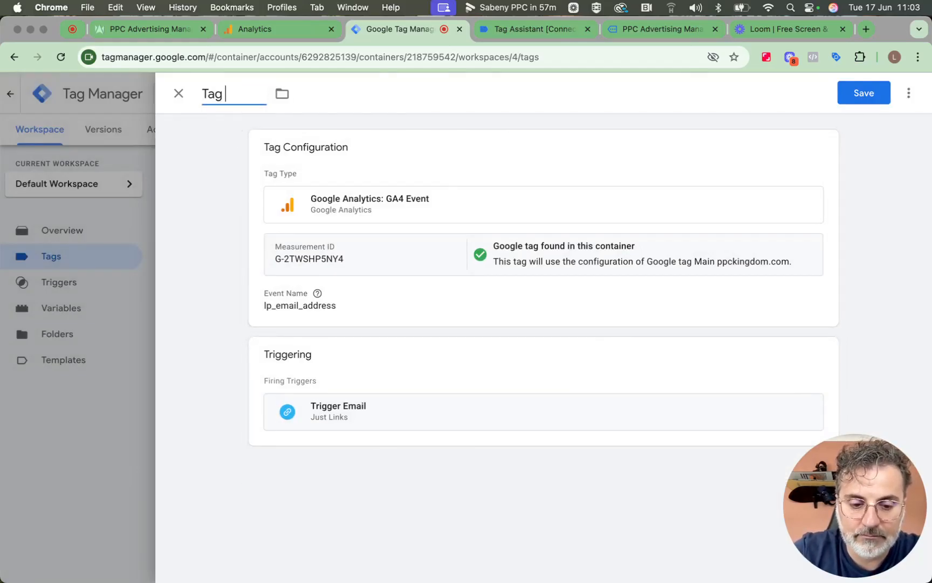
type("Email A")
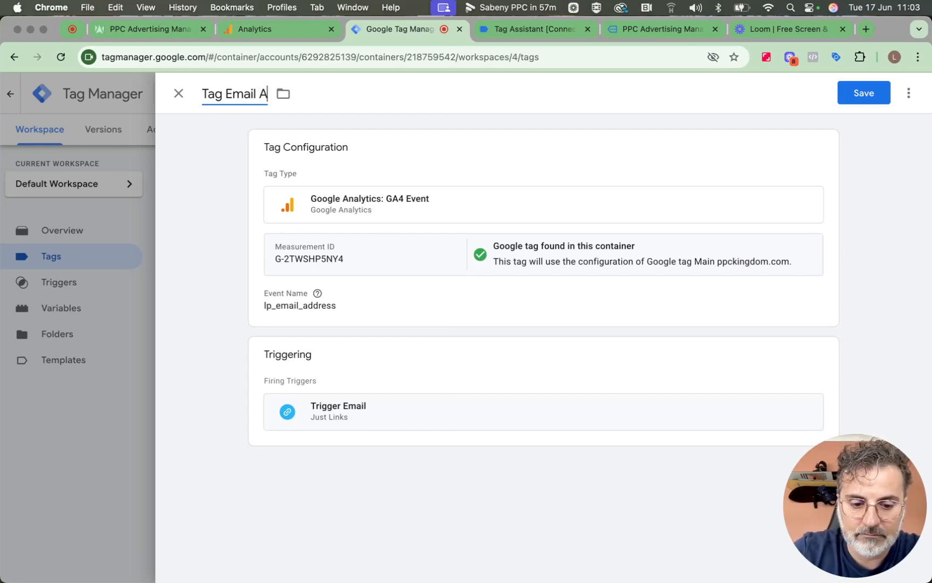
type("ddress")
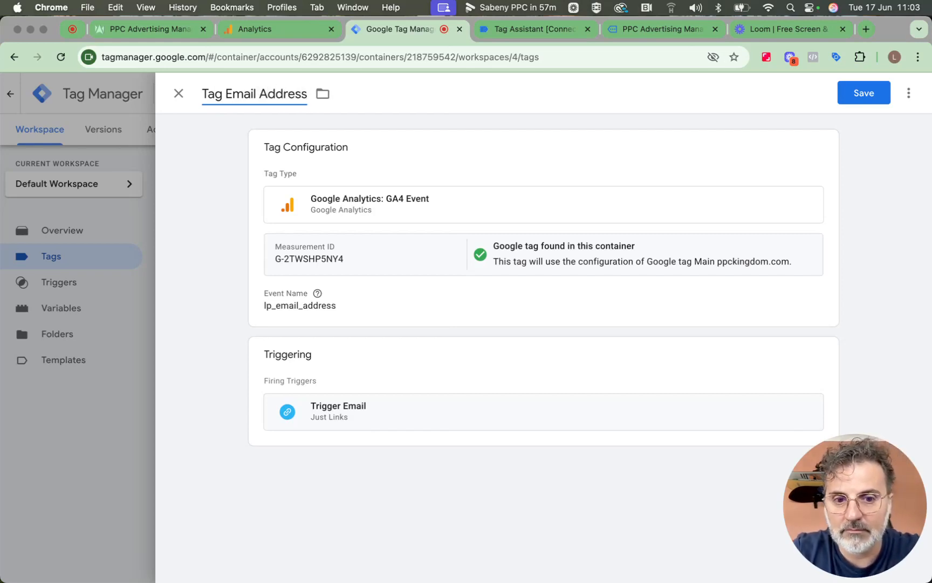
left_click(853, 96)
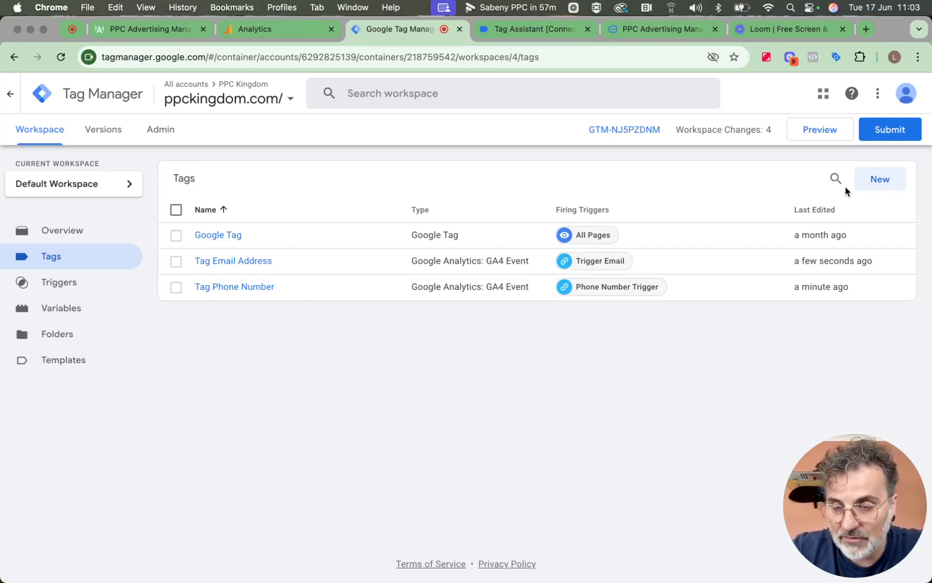
Submit and publish the workspace changes as Version 4 without a version name, then return to the workspace
left_click(868, 131)
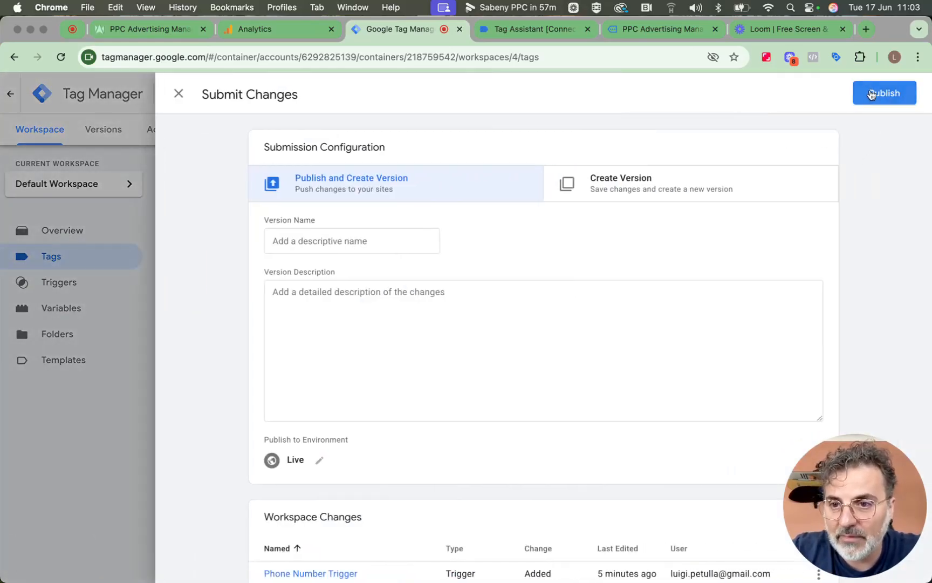
left_click(868, 92)
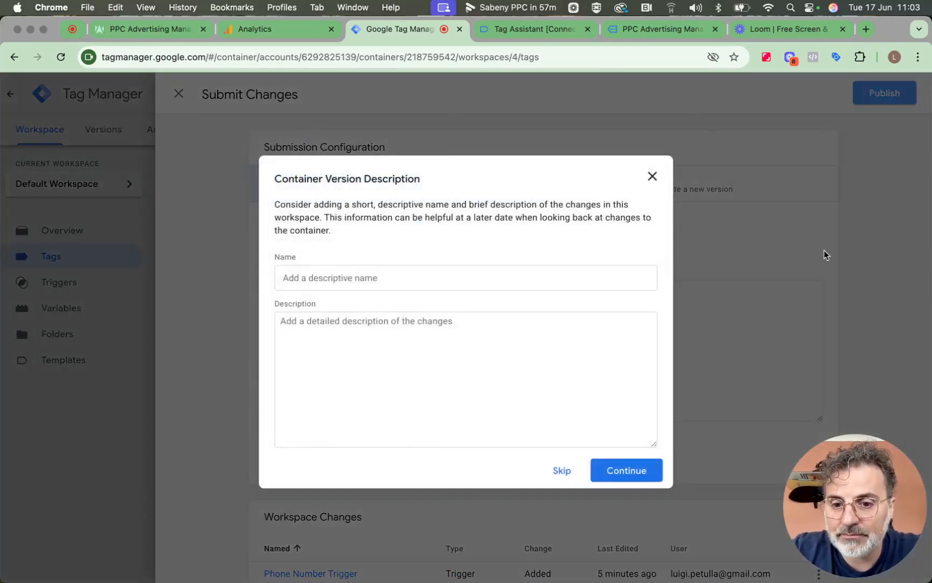
left_click(617, 474)
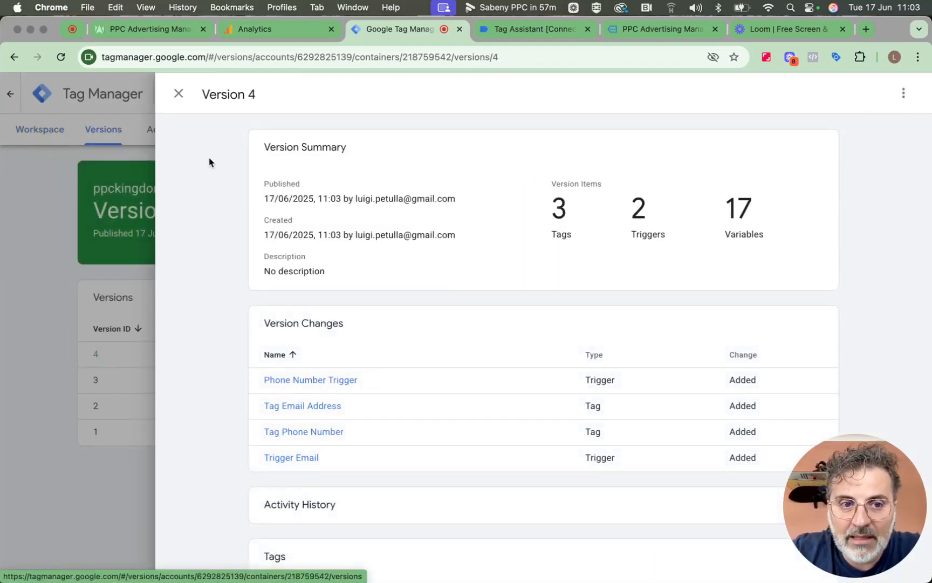
left_click(179, 94)
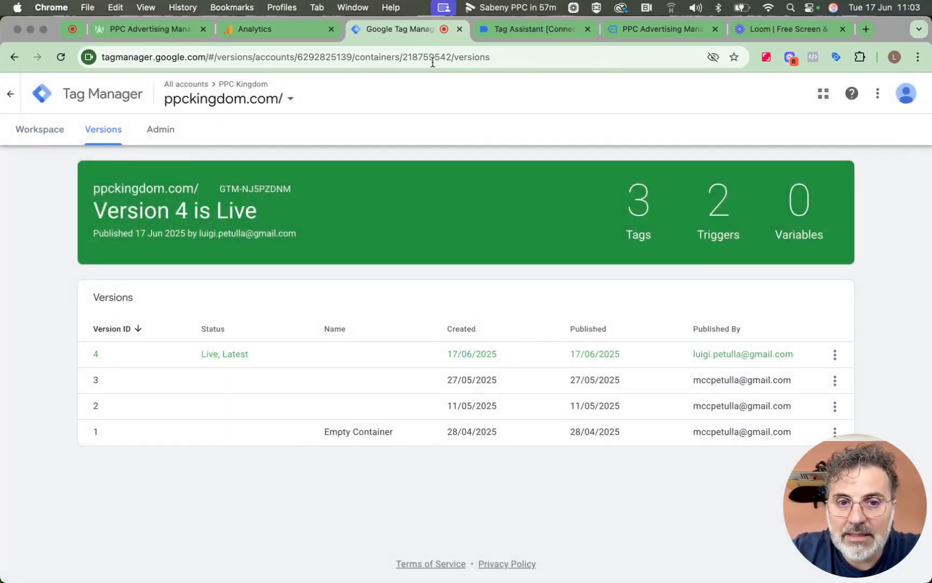
left_click(39, 130)
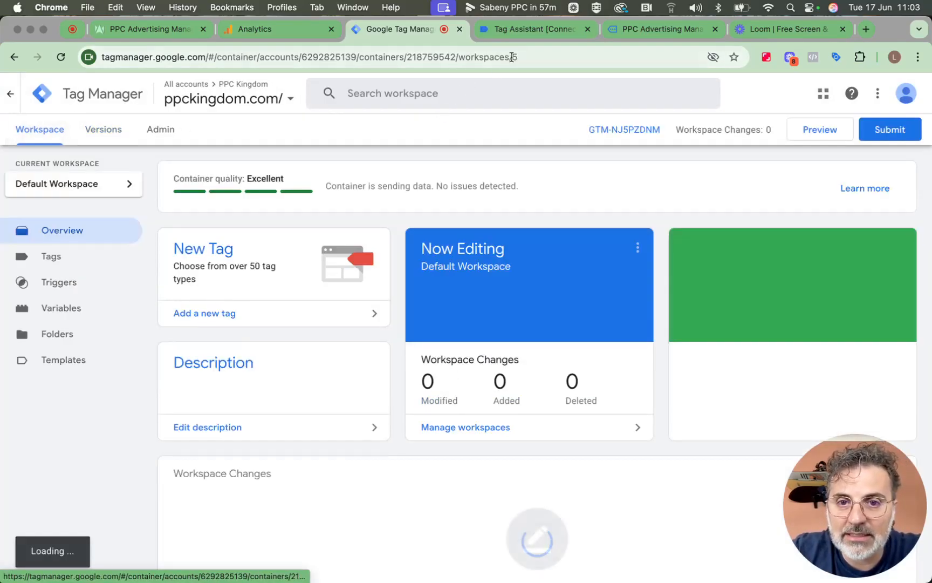
Close the old Tag Assistant preview session and the old debug copy of the website
left_click(525, 36)
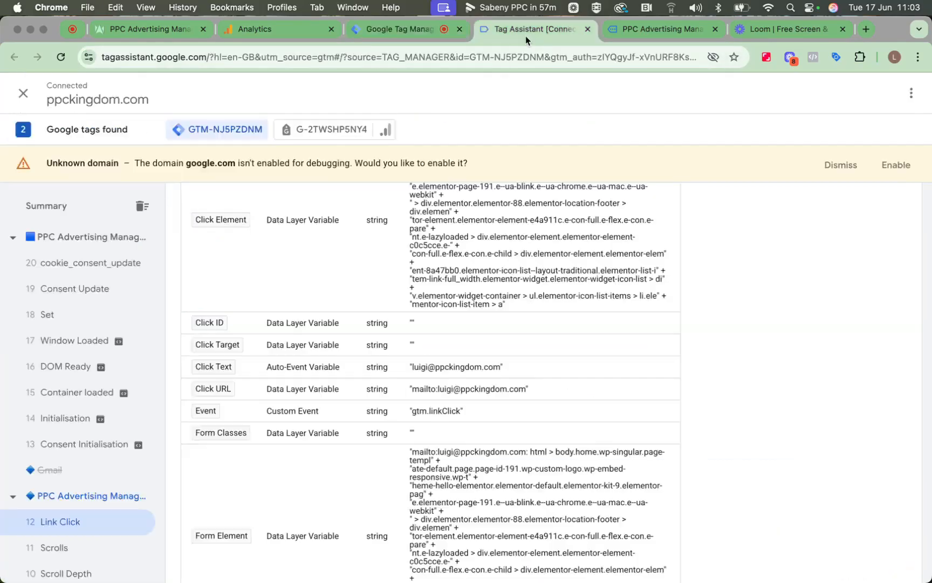
left_click(587, 29)
left_click(506, 243)
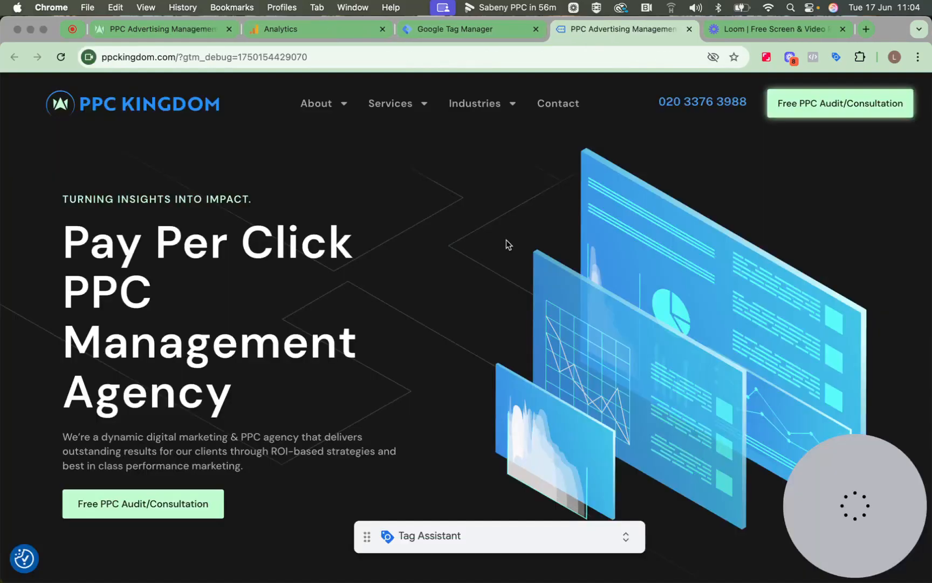
left_click(690, 29)
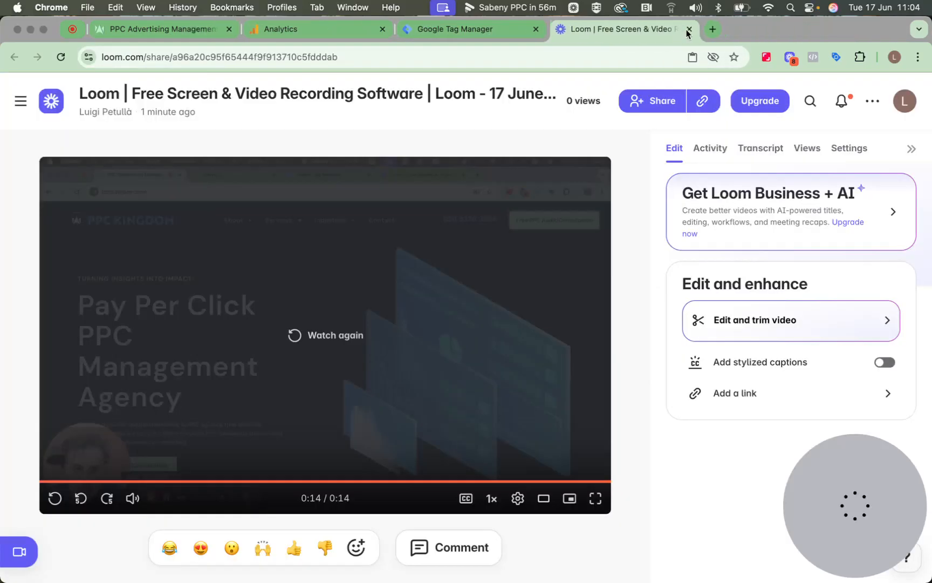
Start a new container preview from the Tags list in Tag Manager
left_click(464, 36)
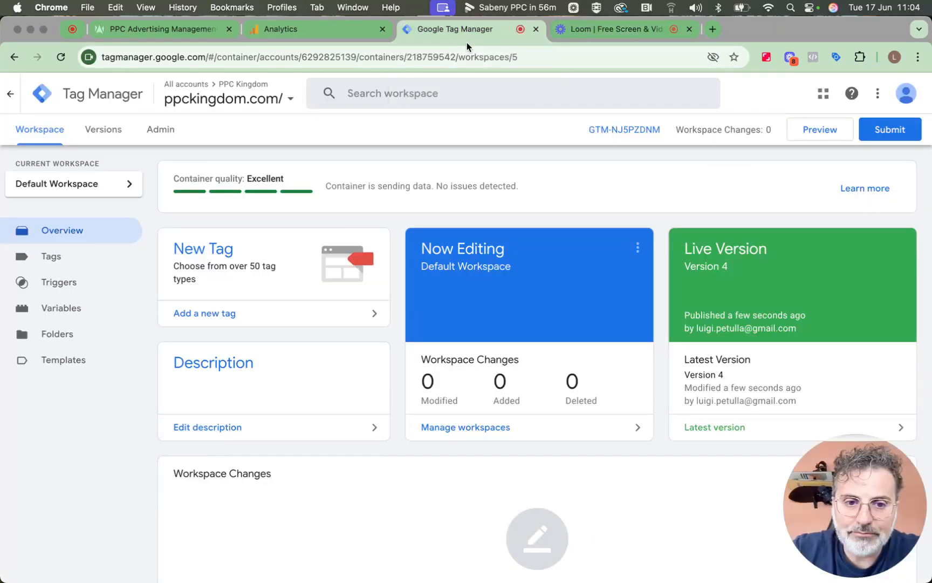
left_click(77, 257)
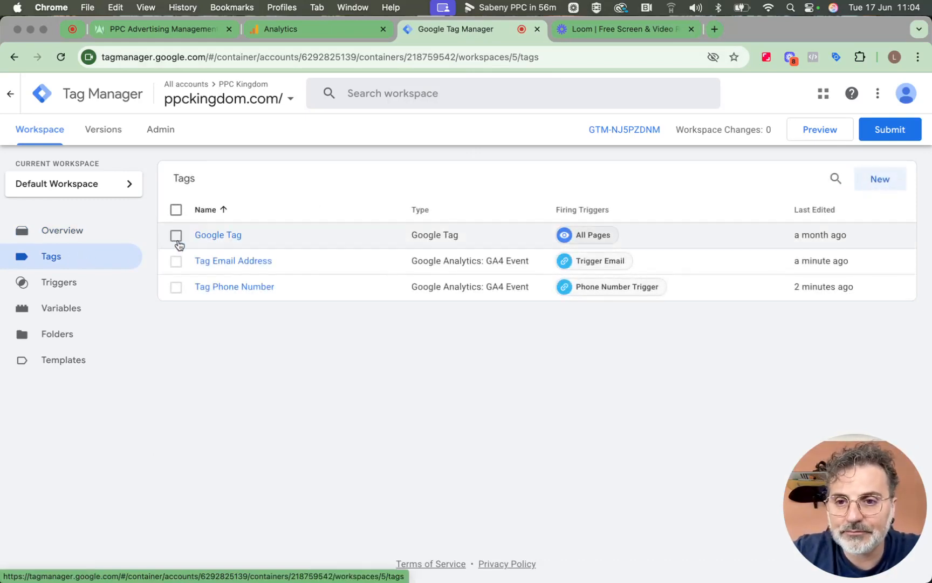
left_click(829, 127)
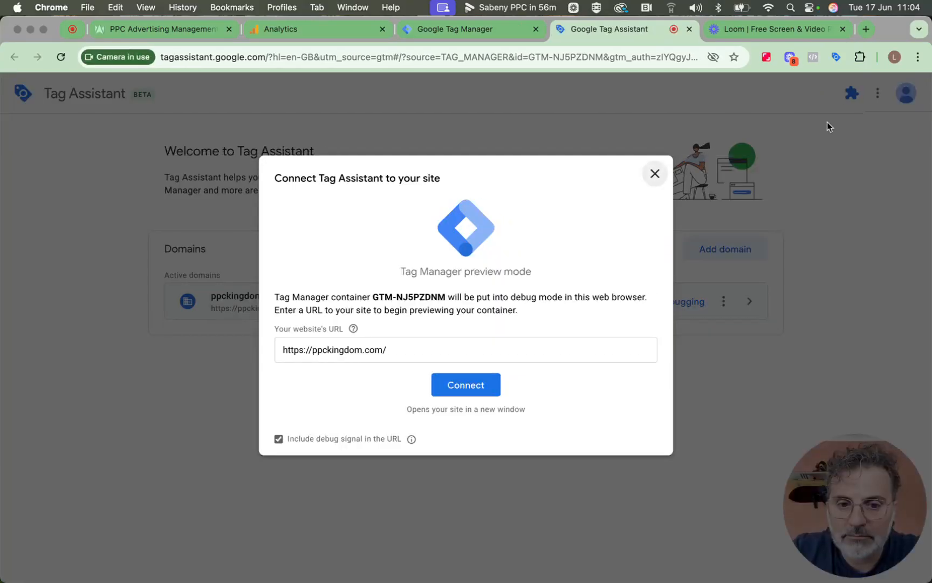
left_click(492, 382)
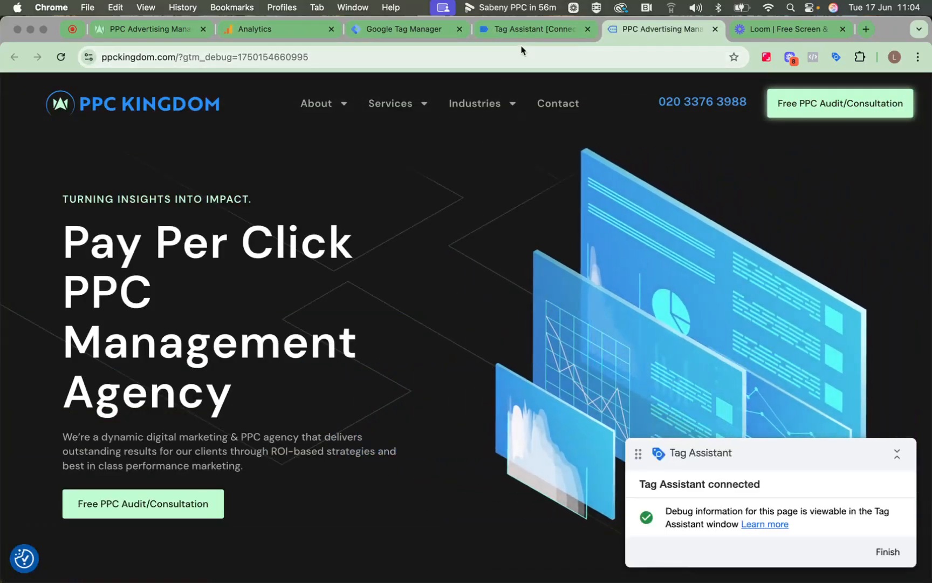
left_click(522, 38)
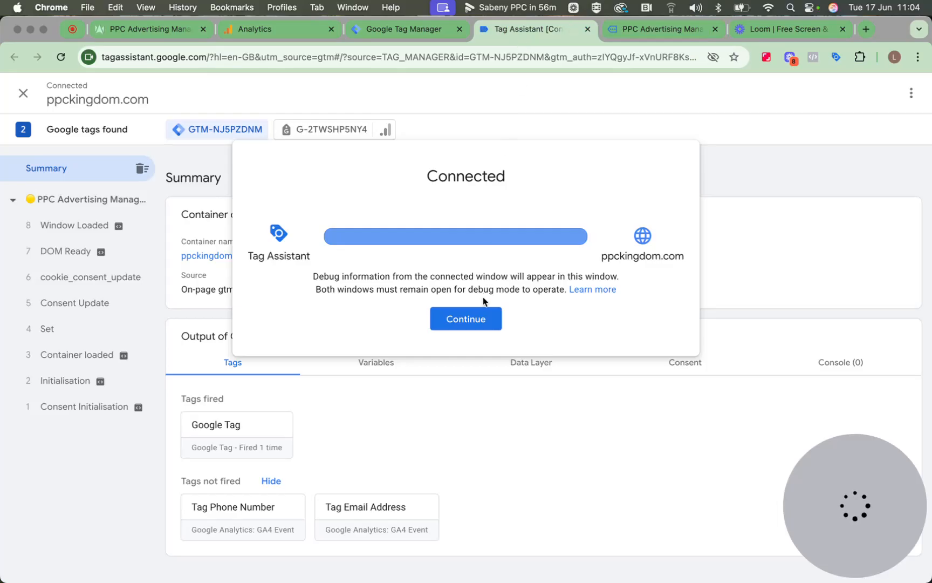
left_click(485, 320)
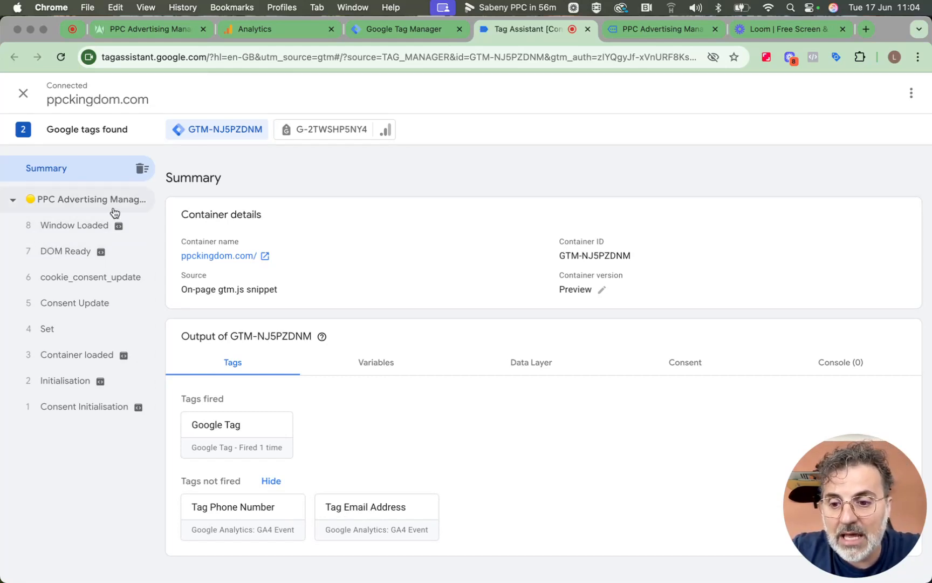
left_click(642, 35)
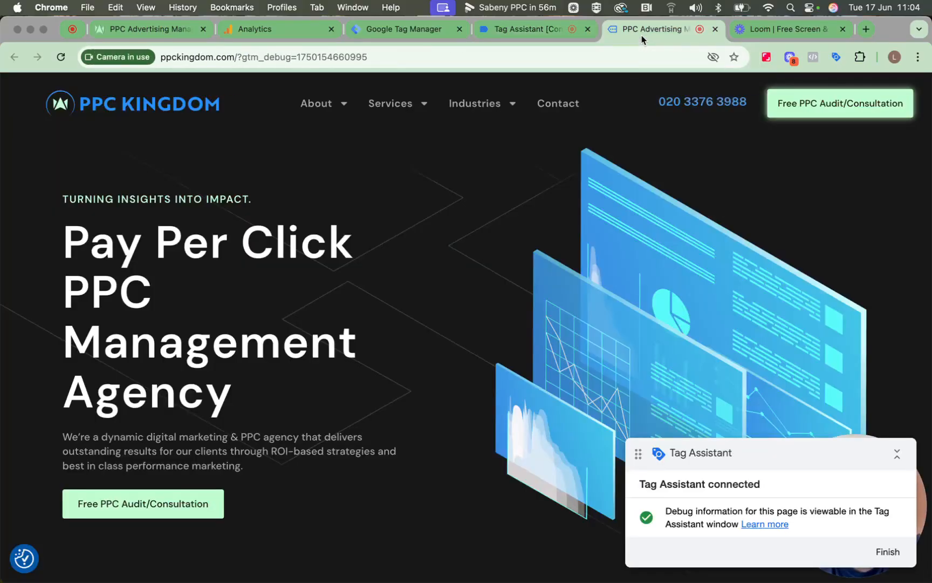
Test the header phone link to fire Tag Phone Number, cancel the FaceTime prompt, and scroll to the footer
left_click(687, 103)
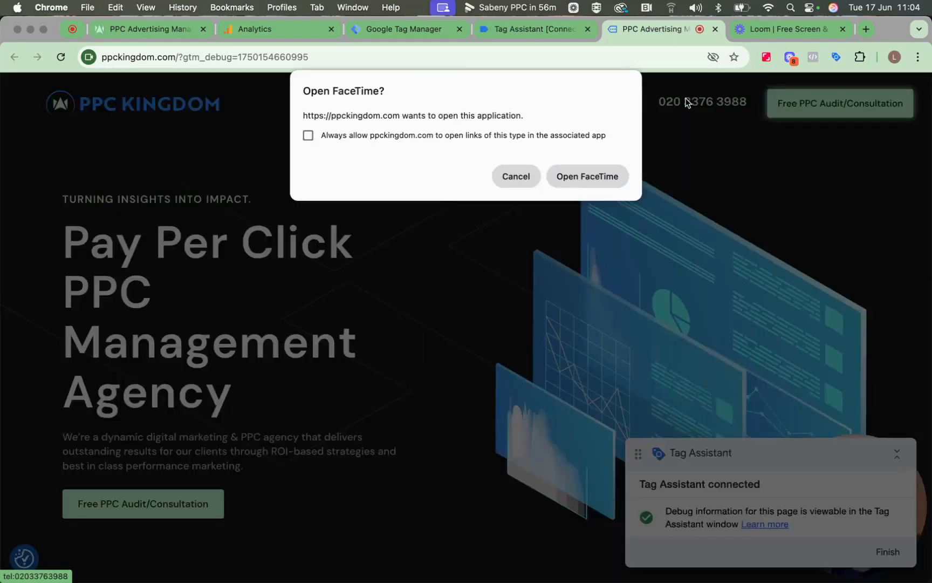
left_click(529, 34)
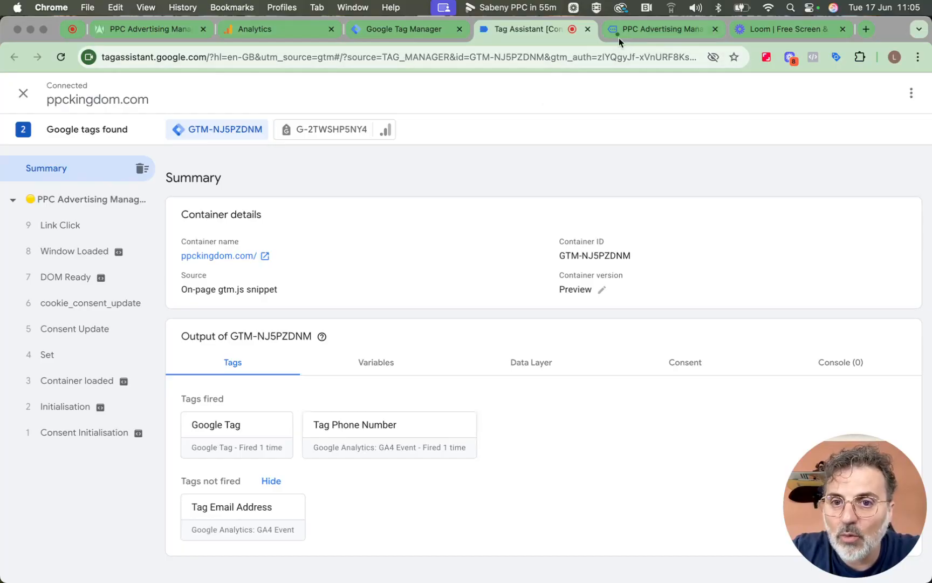
left_click(631, 31)
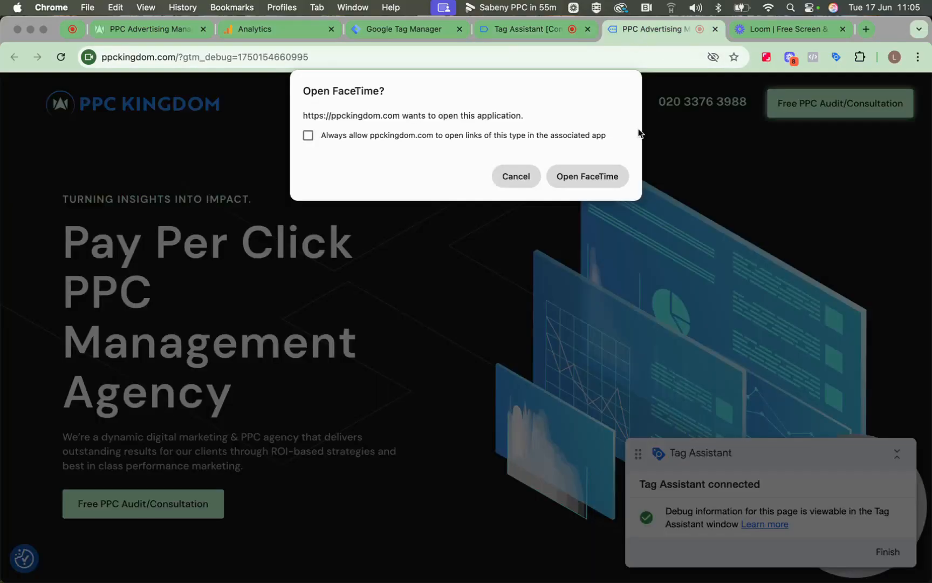
left_click(532, 180)
scroll(607, 298, "down", 20)
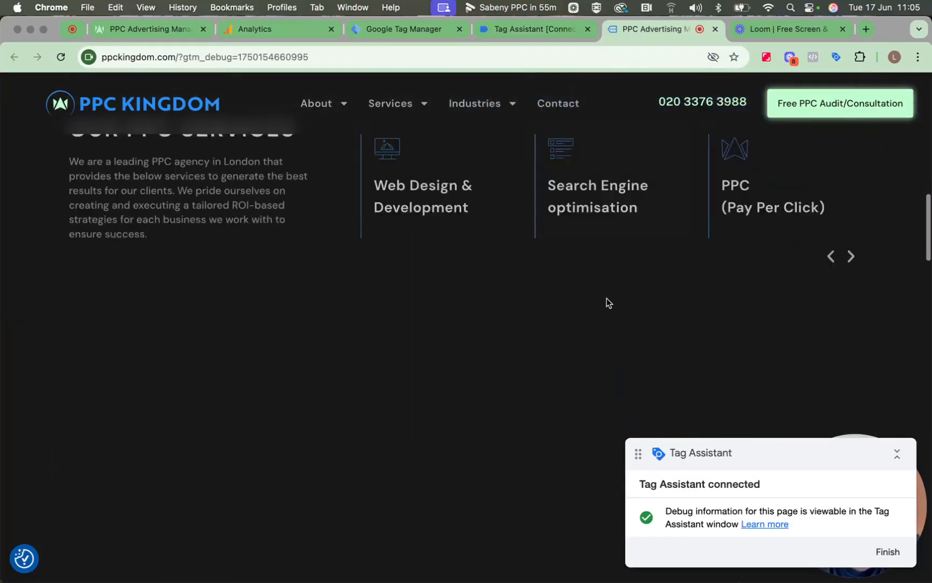
scroll(607, 297, "down", 15)
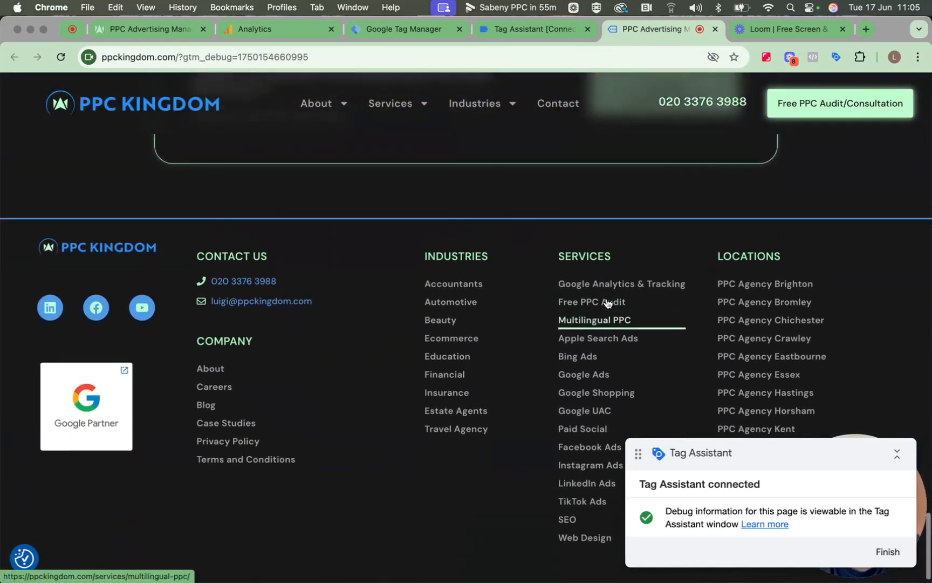
Test the footer email link, confirm Tag Email Address fired in Tag Assistant, then go to Google Analytics
left_click(230, 311)
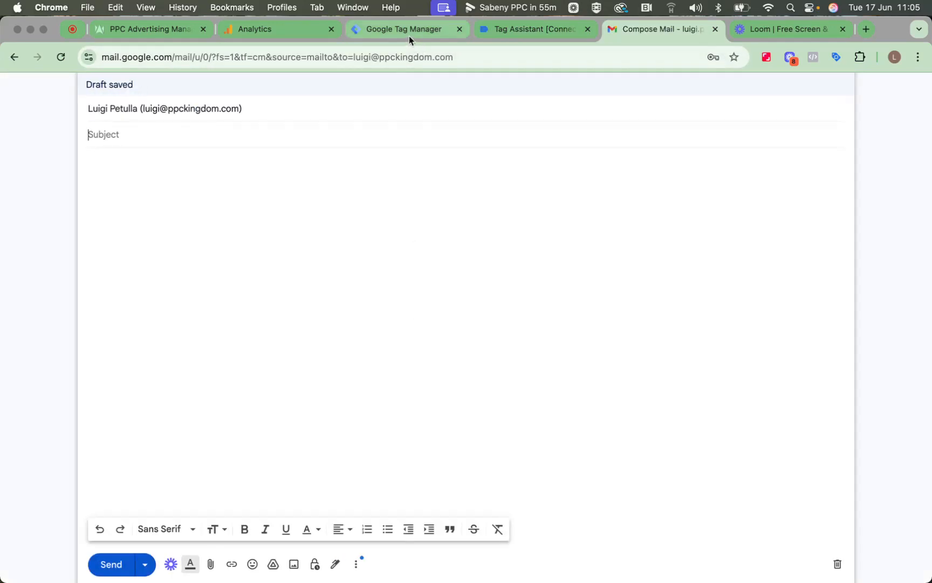
left_click(511, 30)
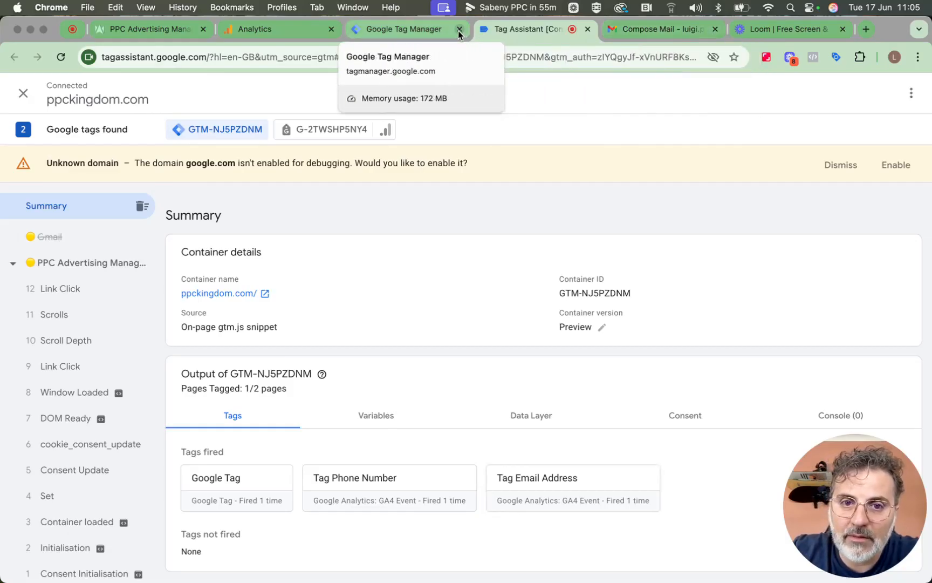
left_click(428, 31)
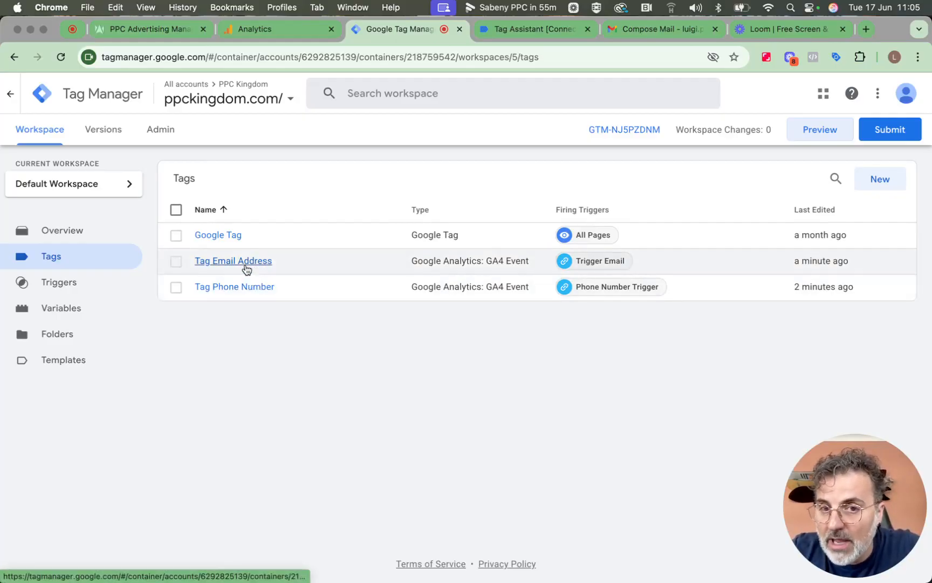
left_click(275, 39)
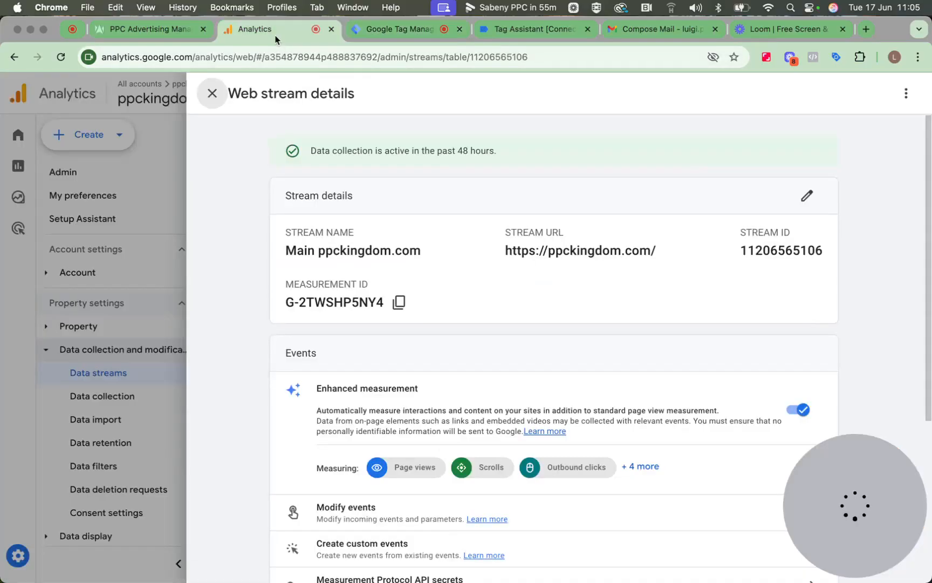
Leave the web stream details and open Events under Data display in the ppckingdom.com property's Admin settings
left_click(212, 93)
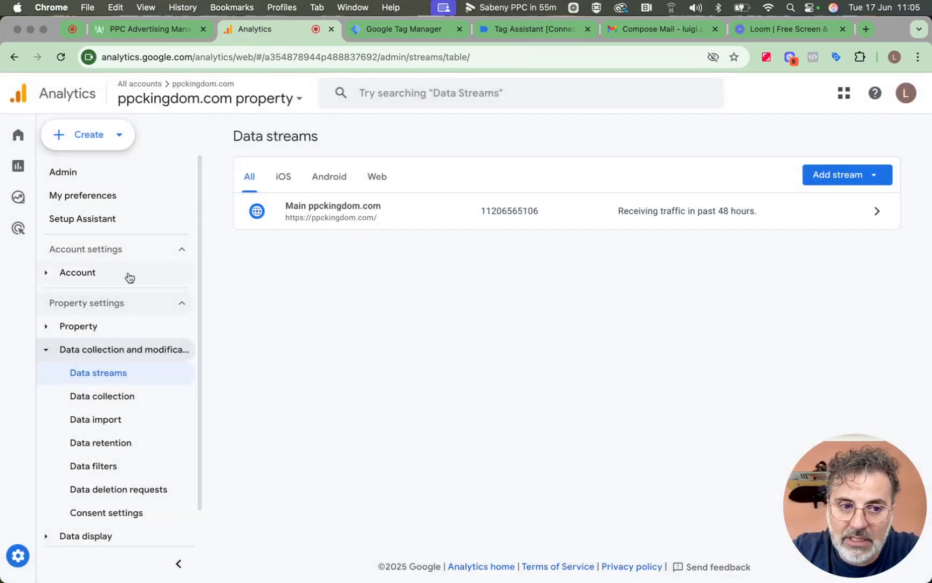
left_click(22, 557)
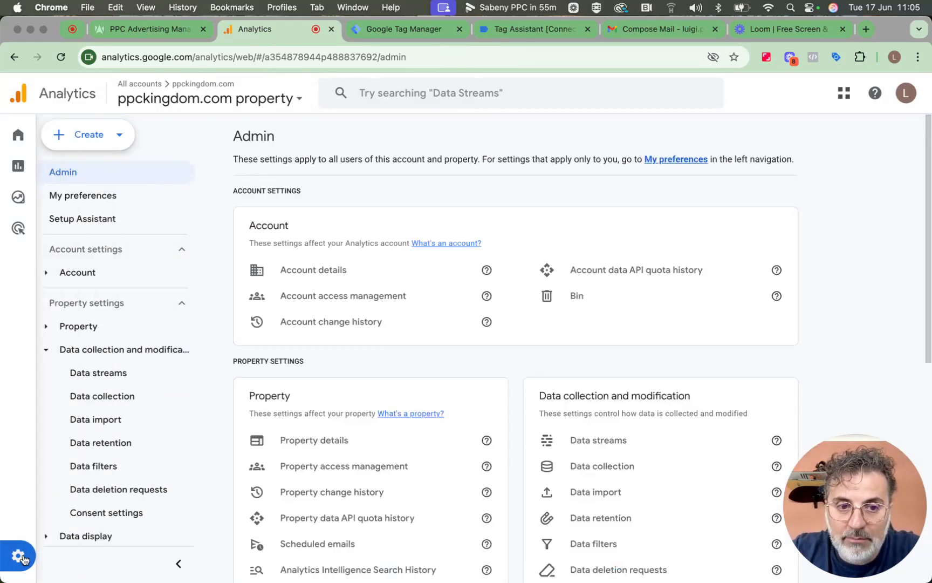
scroll(360, 312, "down", 6)
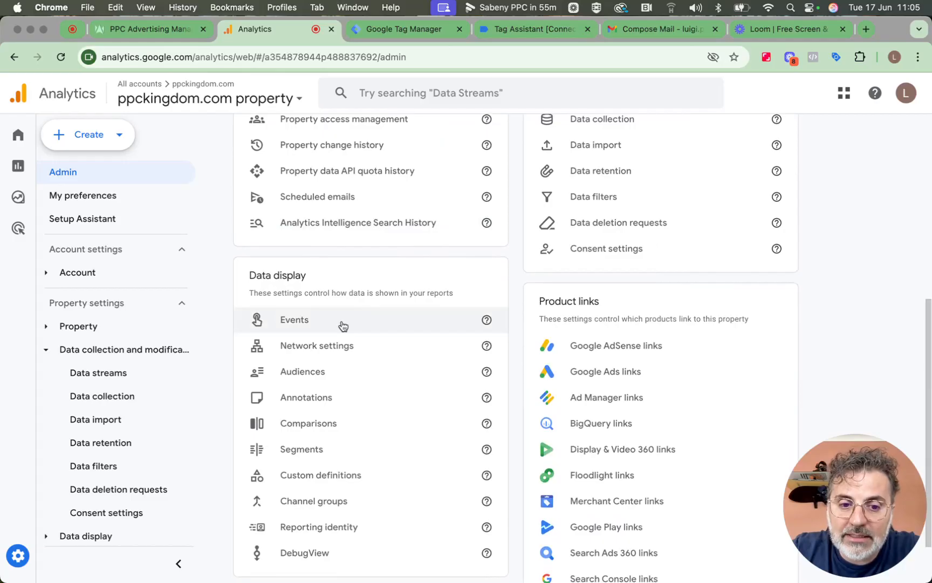
left_click(343, 325)
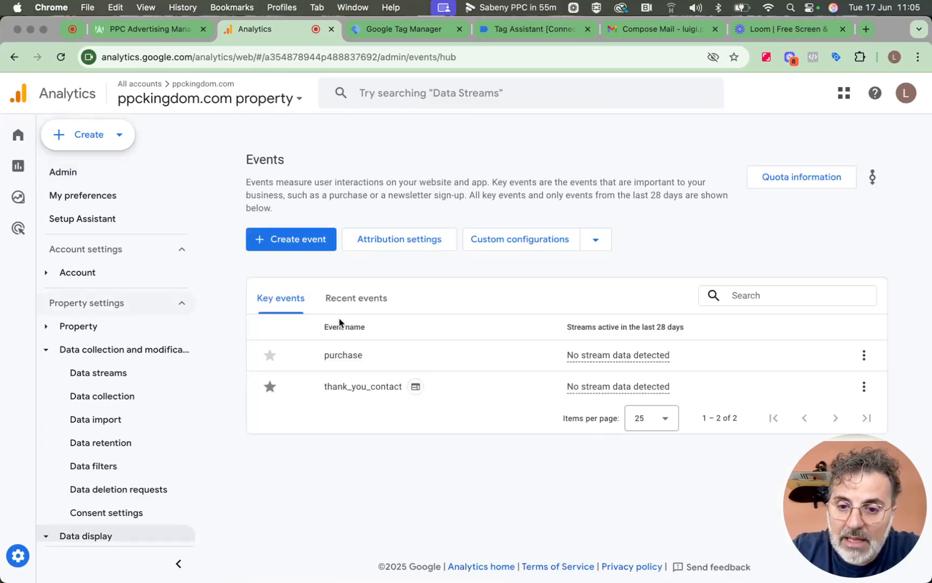